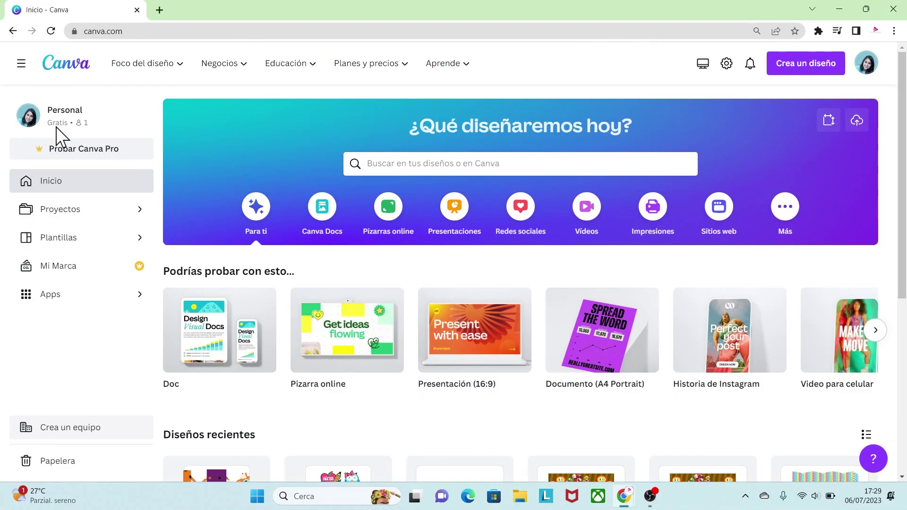
Create a new blank A4 portrait document design
click(832, 62)
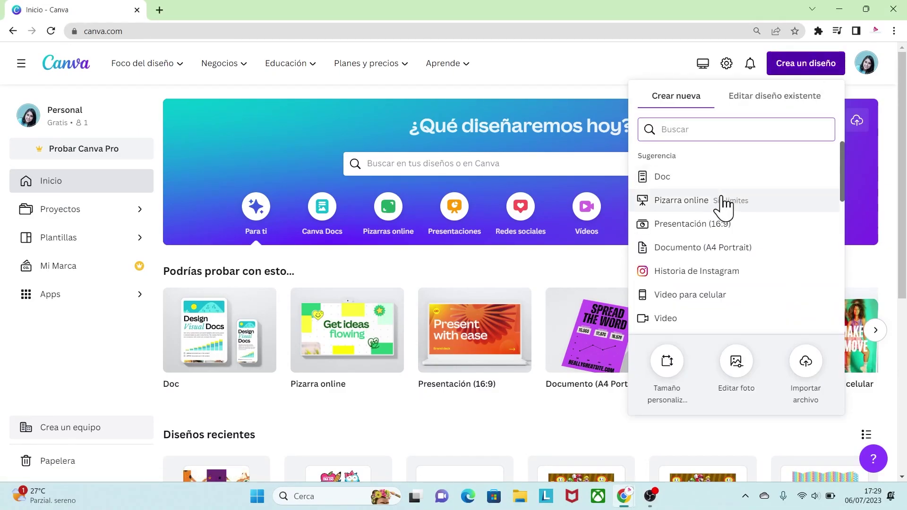
click(667, 251)
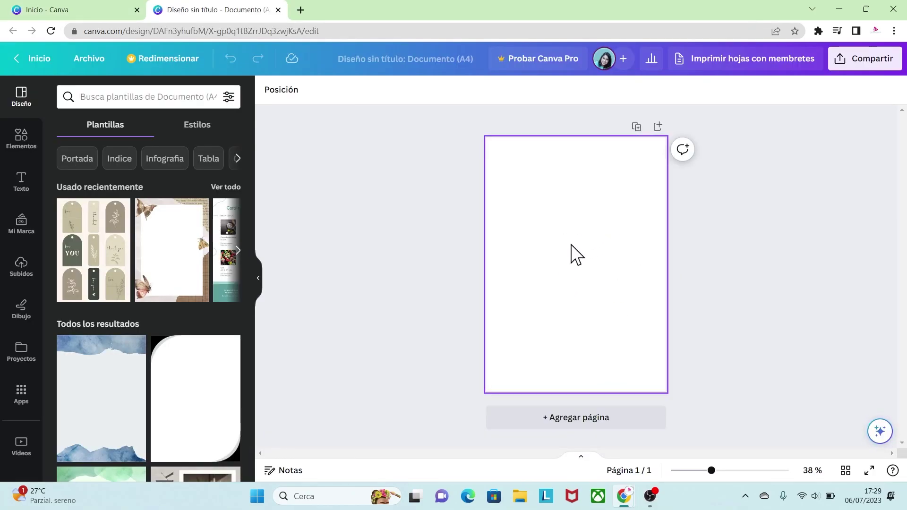
drag(711, 470, 718, 471)
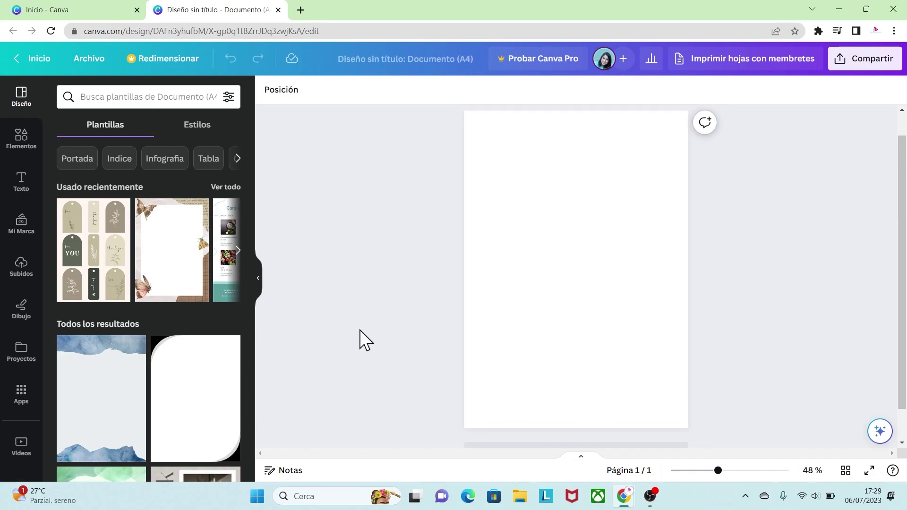
Upload all four PNG images from the MOLDE CARAMELO folder, including FONDO 2 and the box template
click(23, 268)
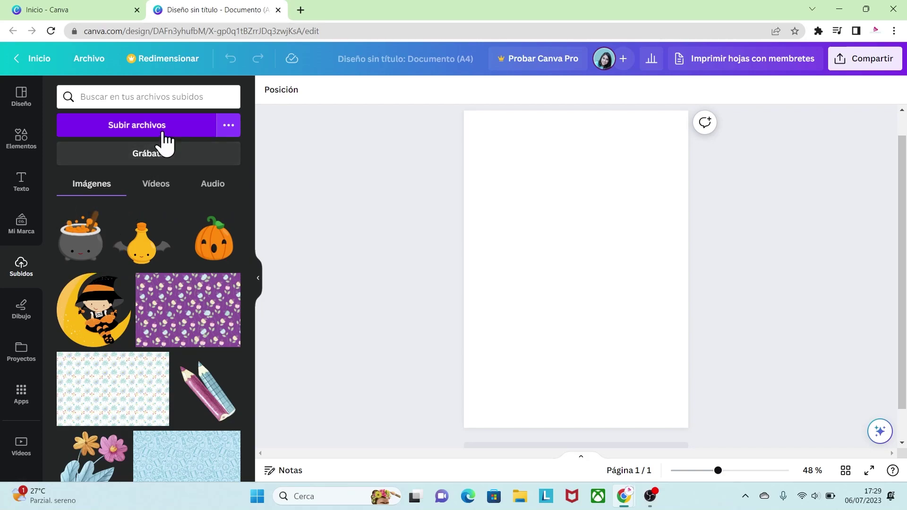
click(137, 124)
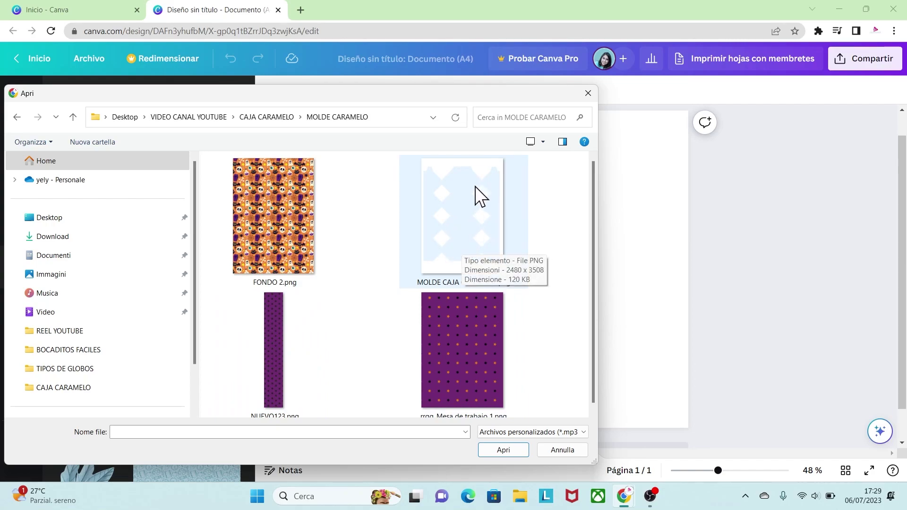
drag(549, 370, 270, 187)
click(501, 450)
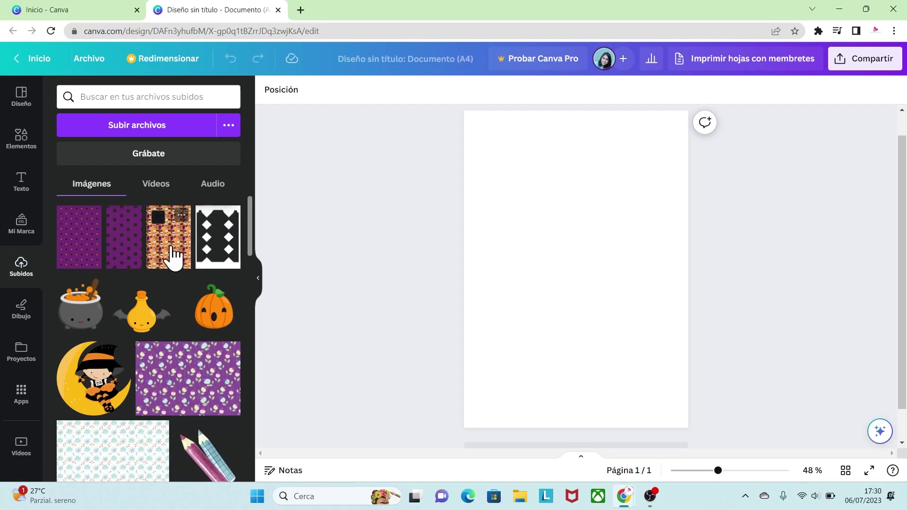
Place the orange Halloween pattern image on the page and enlarge it to about 212.4 × 303.8 mm so it covers the whole page
click(174, 260)
drag(570, 251, 537, 204)
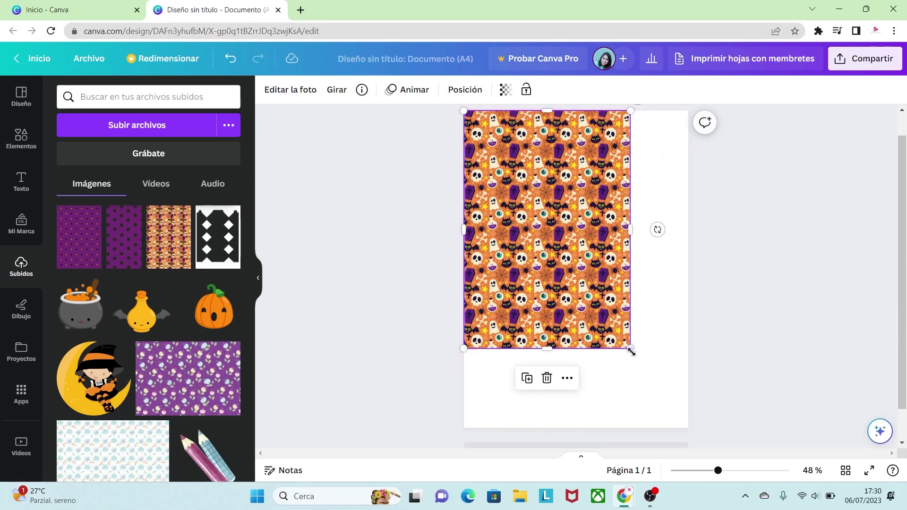
drag(631, 349, 705, 435)
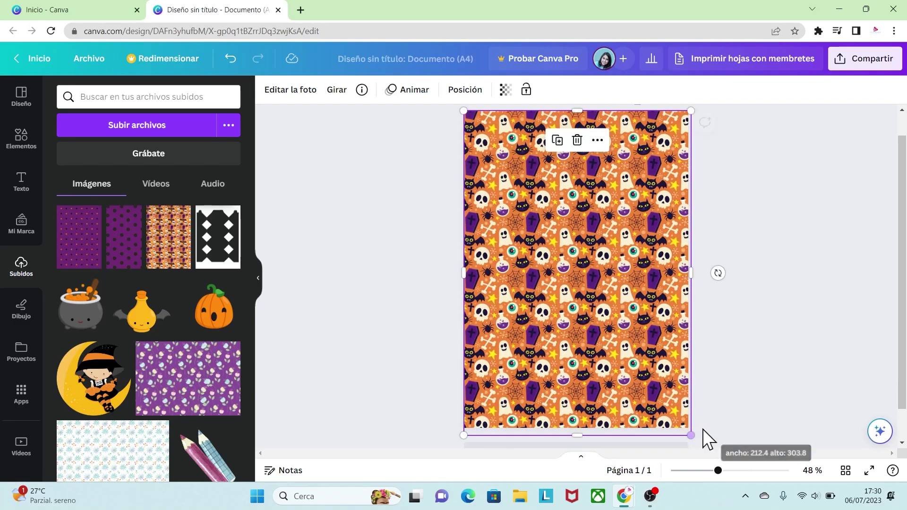
click(715, 371)
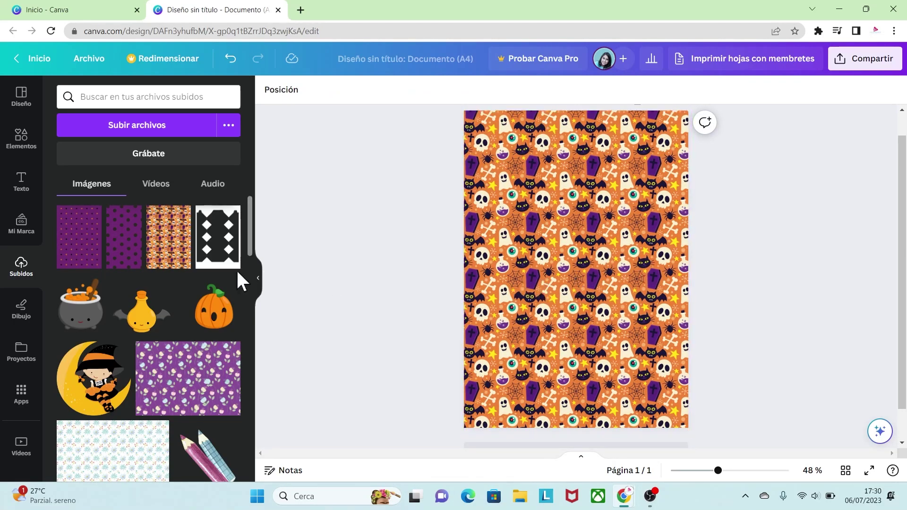
Add the white box template over the Halloween pattern, align it with the page's upper-left corner and enlarge it to fill the page
click(218, 246)
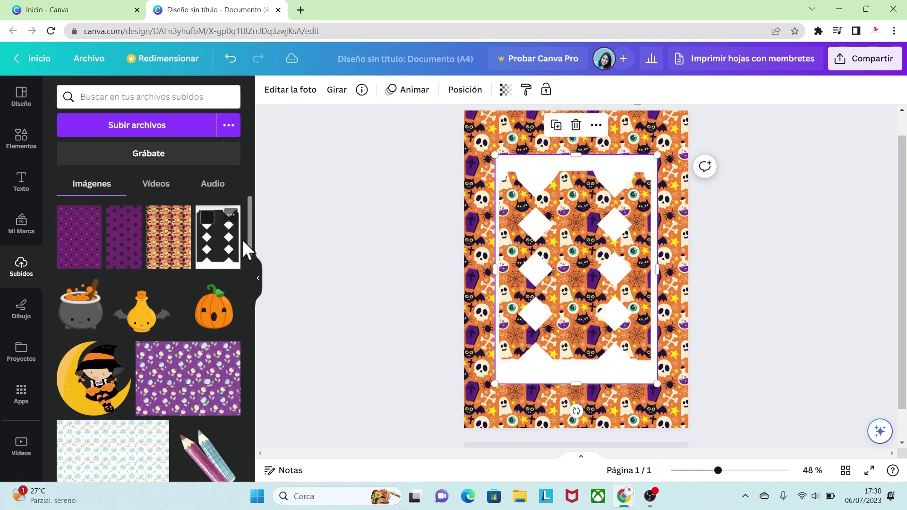
drag(529, 178, 479, 119)
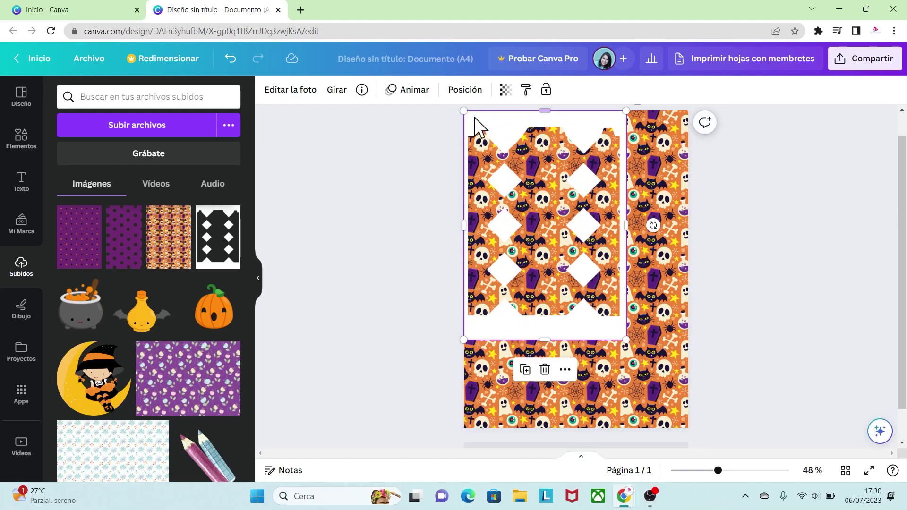
drag(626, 339, 688, 428)
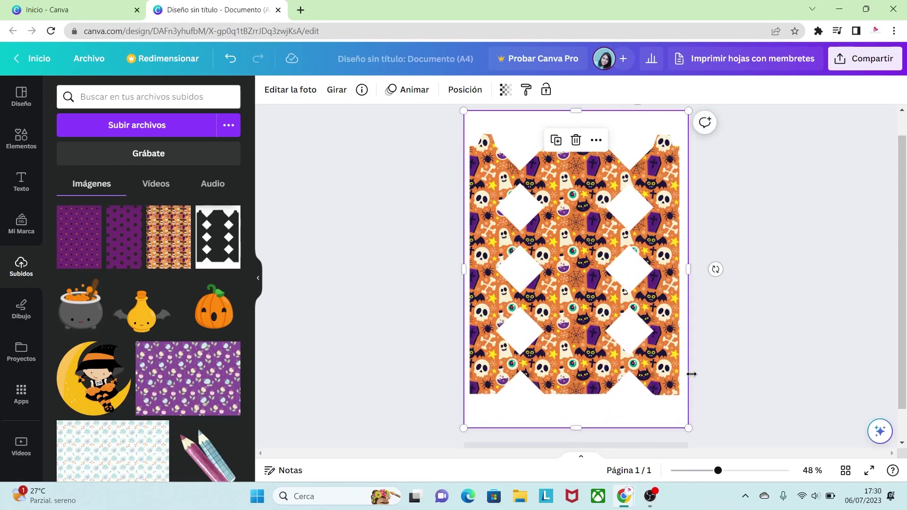
click(710, 395)
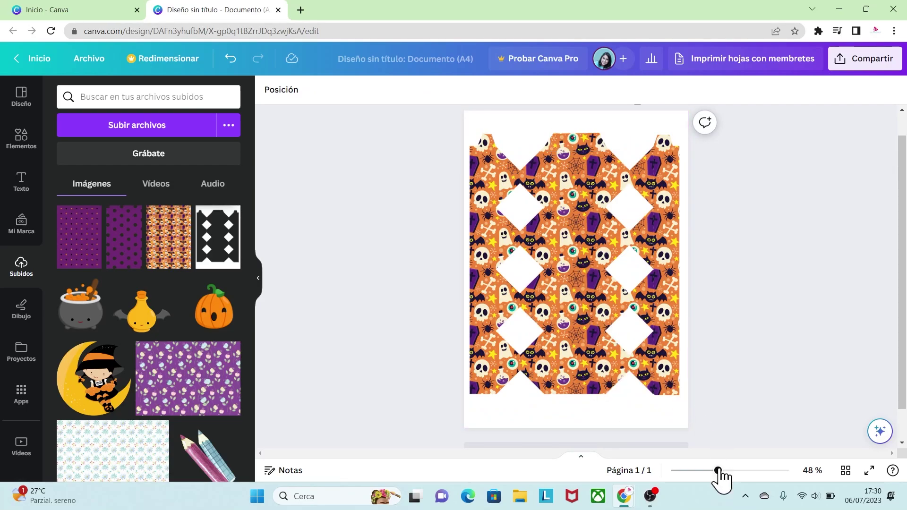
Add the purple star pattern image and place it with its left edge at the start of the template's central column
drag(718, 471, 765, 471)
scroll(763, 267, up, 3)
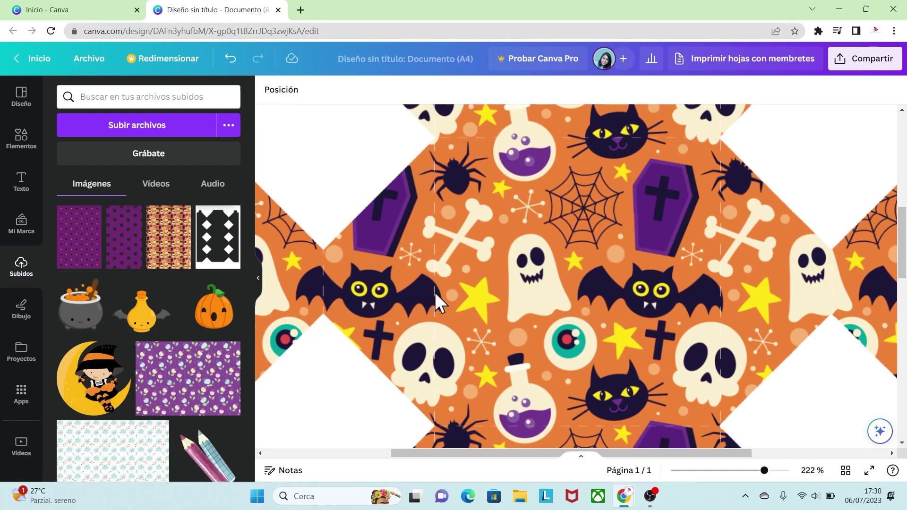
drag(455, 451, 376, 455)
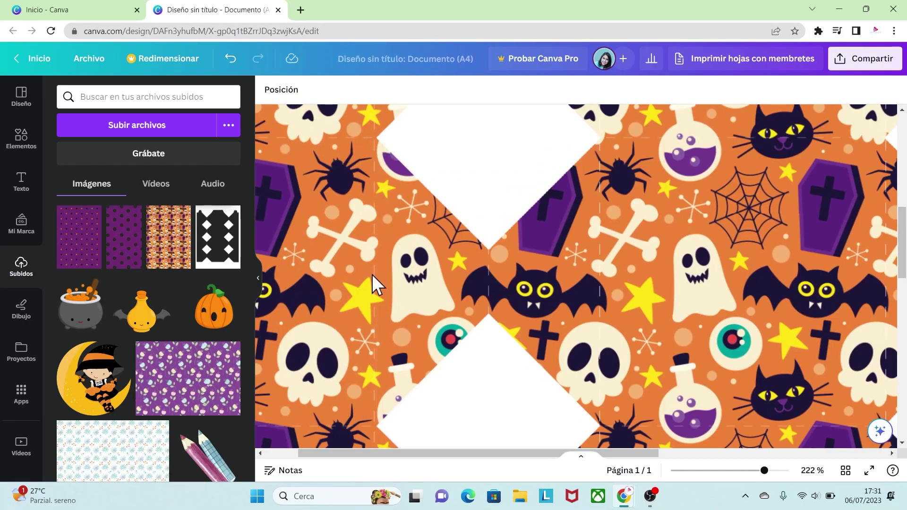
drag(764, 471, 727, 471)
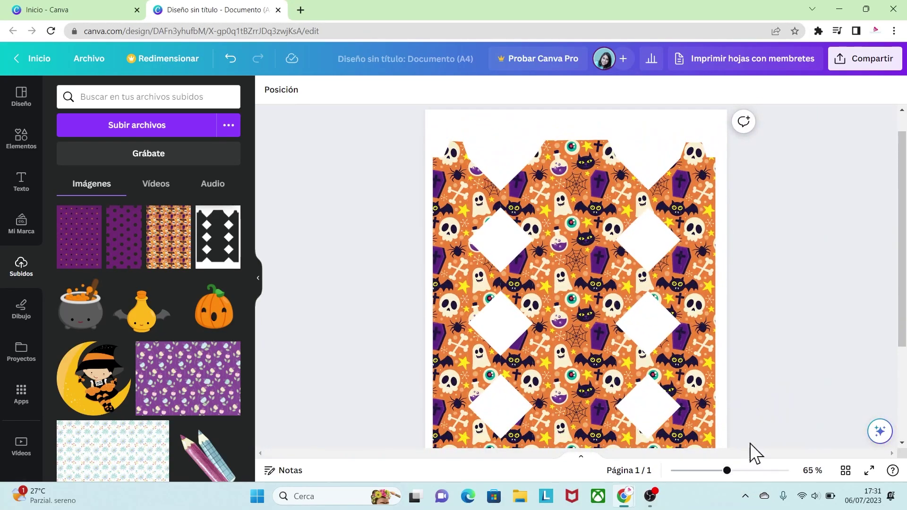
scroll(900, 274, down, 1)
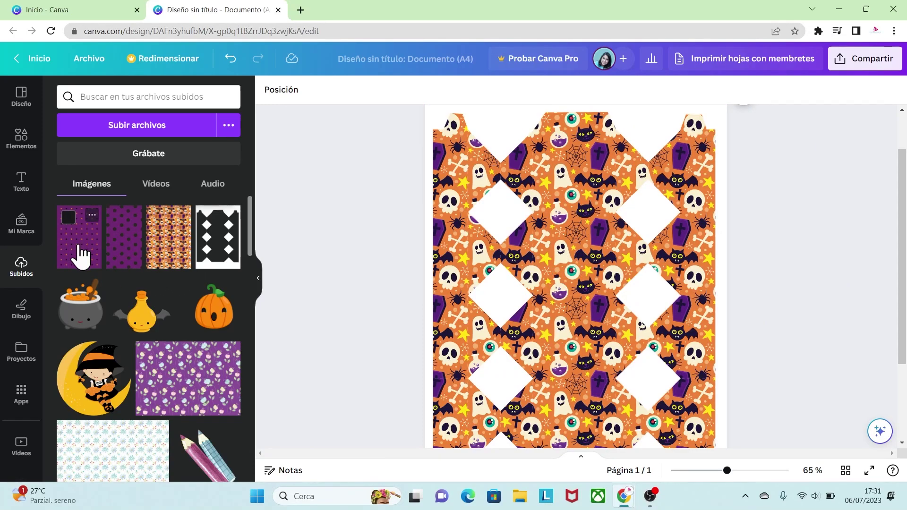
click(77, 255)
drag(498, 245, 583, 222)
Trim the star pattern's sides to the width of the central column and extend it past the template's upper and lower flaps
drag(728, 471, 753, 472)
scroll(511, 347, up, 2)
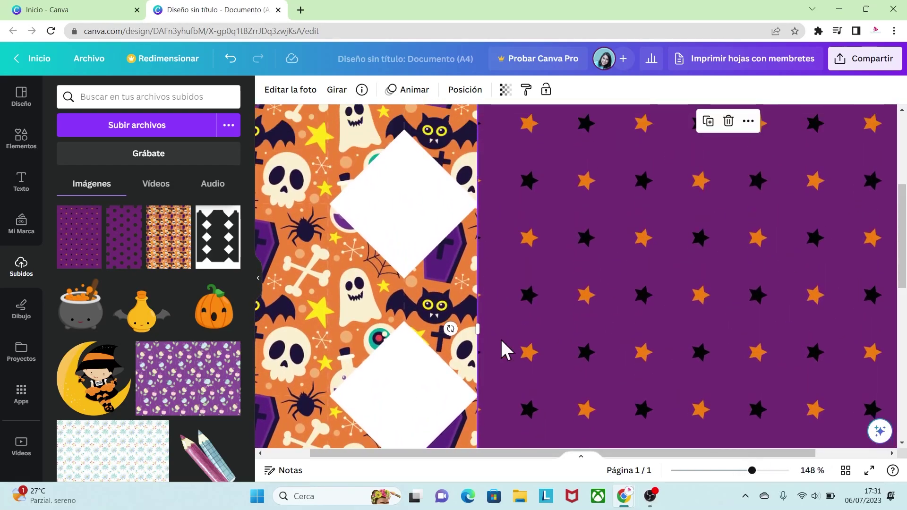
drag(478, 328, 479, 291)
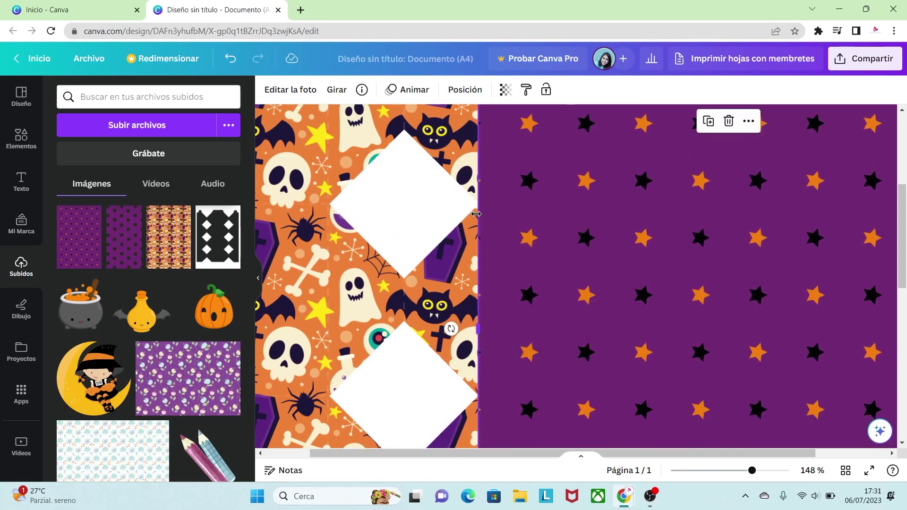
drag(681, 455, 785, 456)
drag(888, 328, 609, 359)
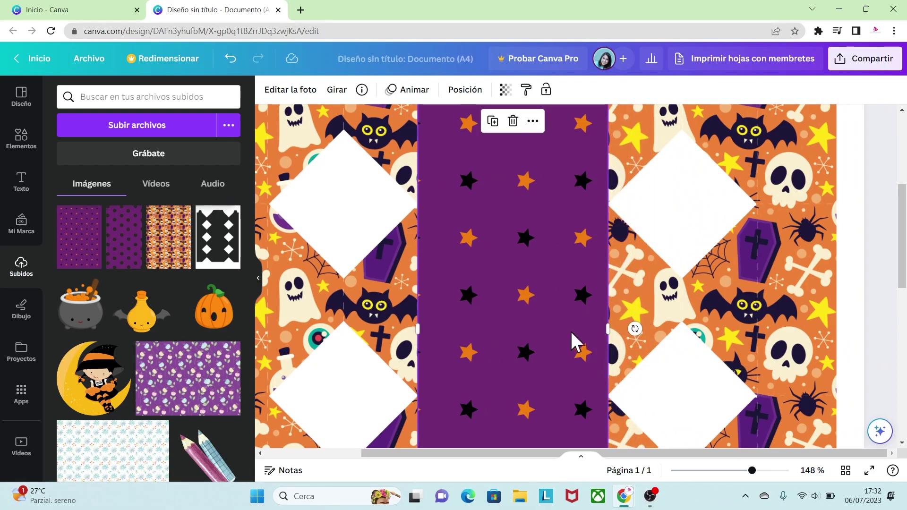
drag(751, 472, 717, 472)
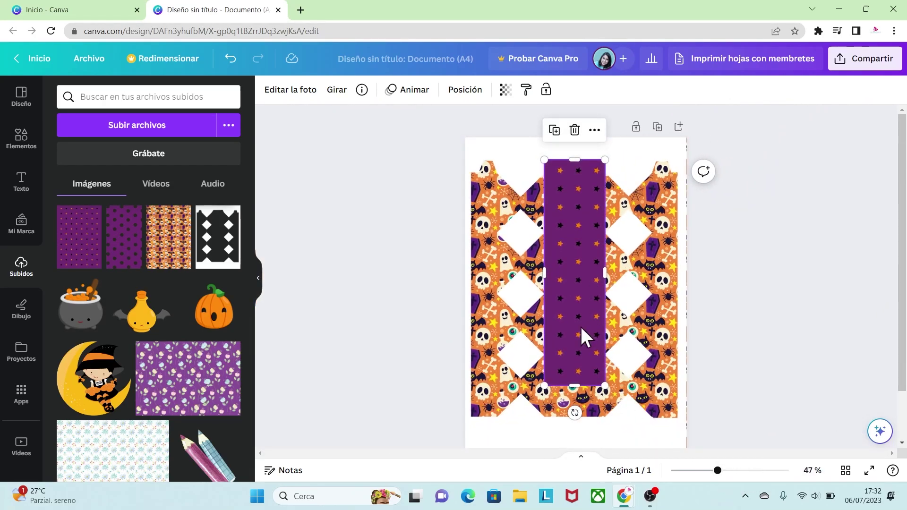
drag(579, 390, 575, 434)
drag(571, 159, 573, 144)
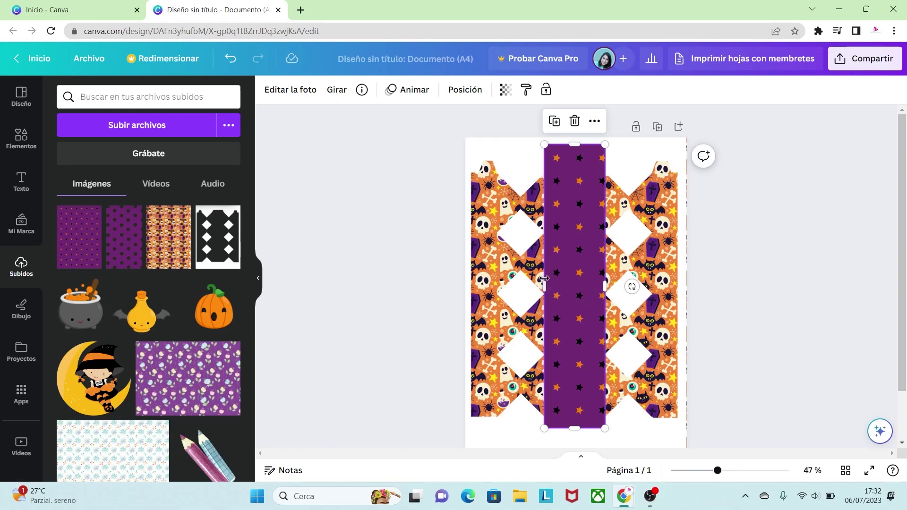
Try moving the purple star strip one layer backward and undo the move
right_click(581, 227)
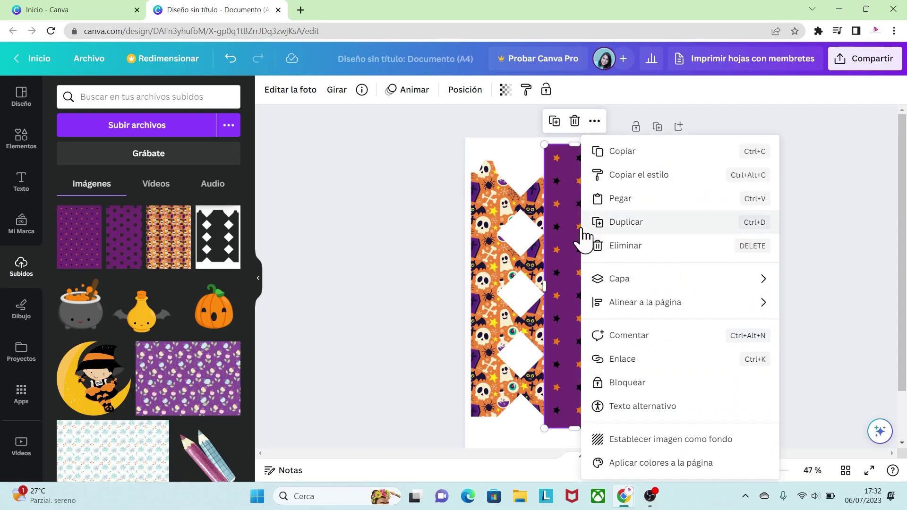
mouse_move(631, 286)
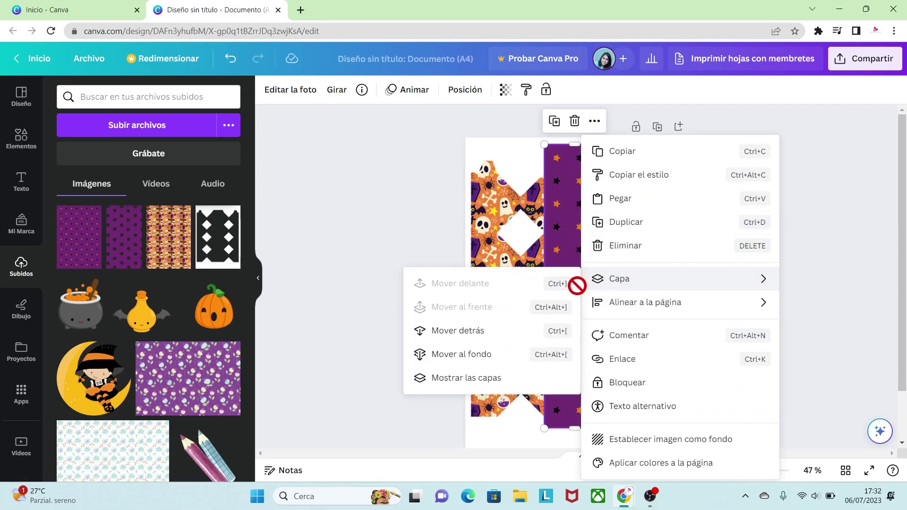
click(465, 332)
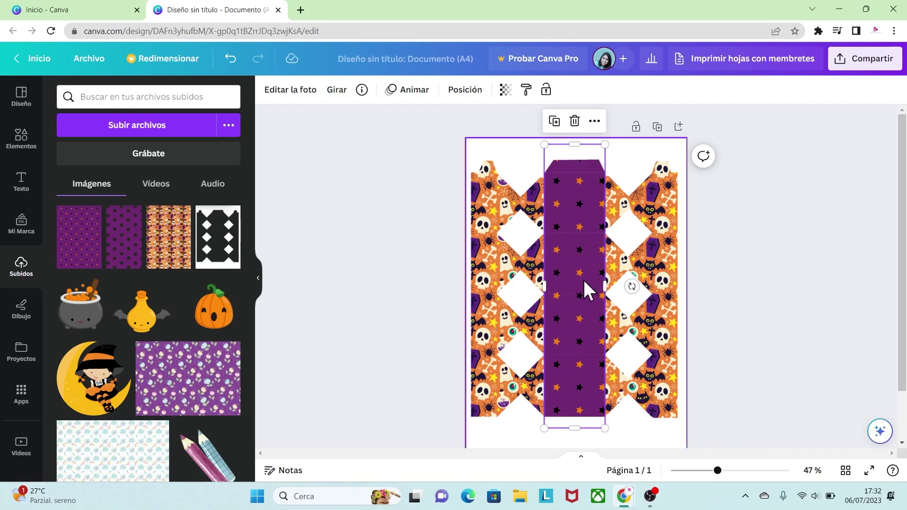
key(ctrl+z)
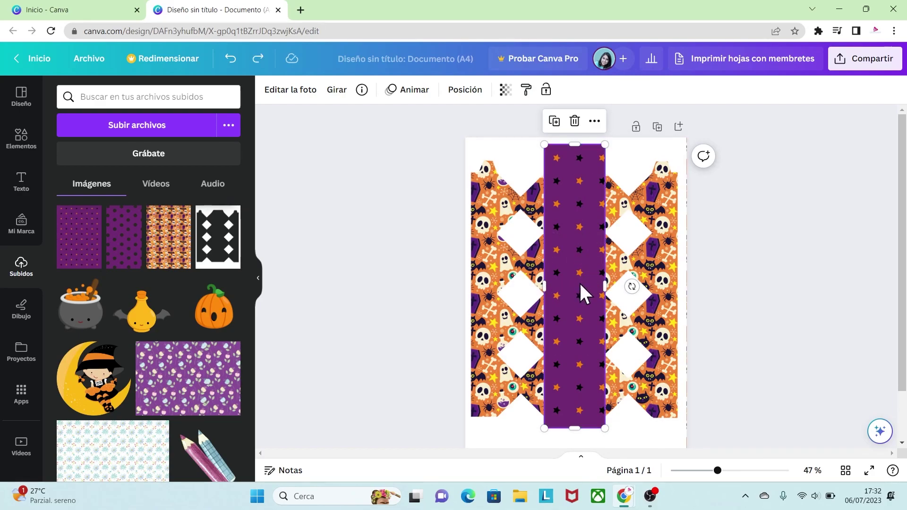
Show the layer list and move the purple star strip between the box template and the orange Halloween background
right_click(594, 238)
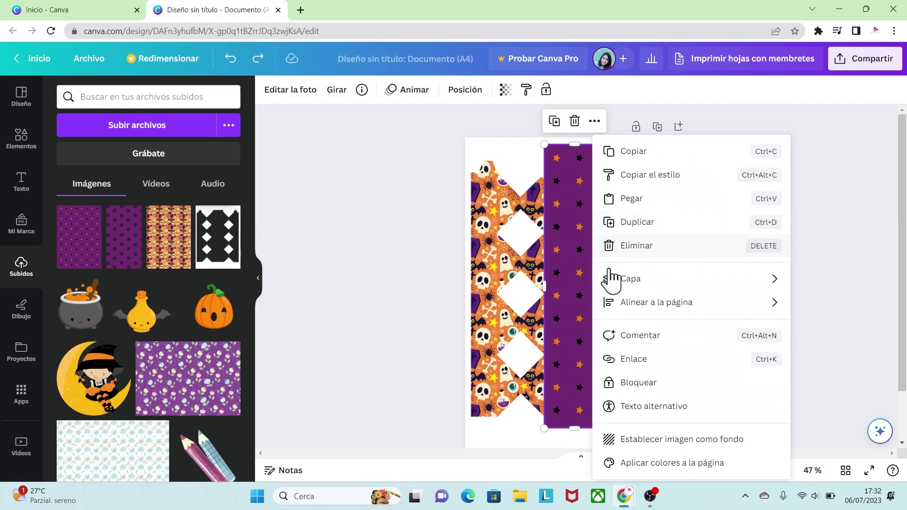
mouse_move(610, 282)
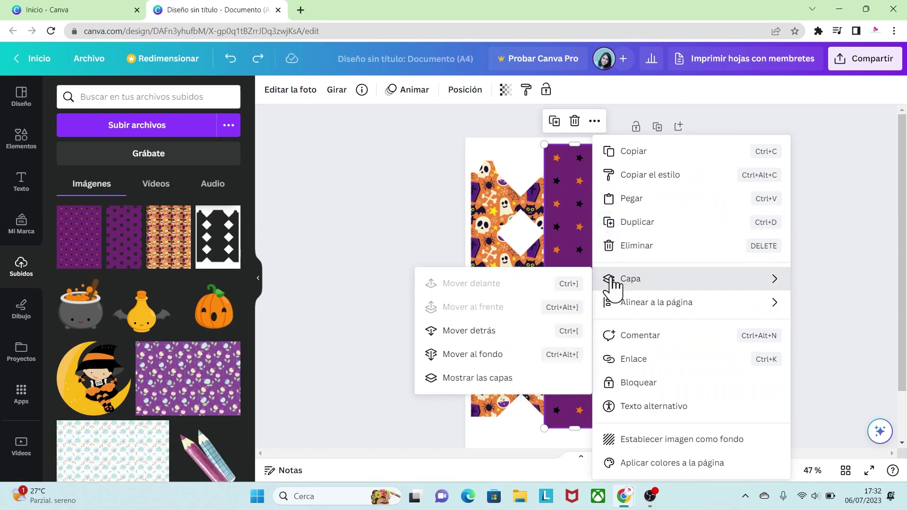
click(501, 381)
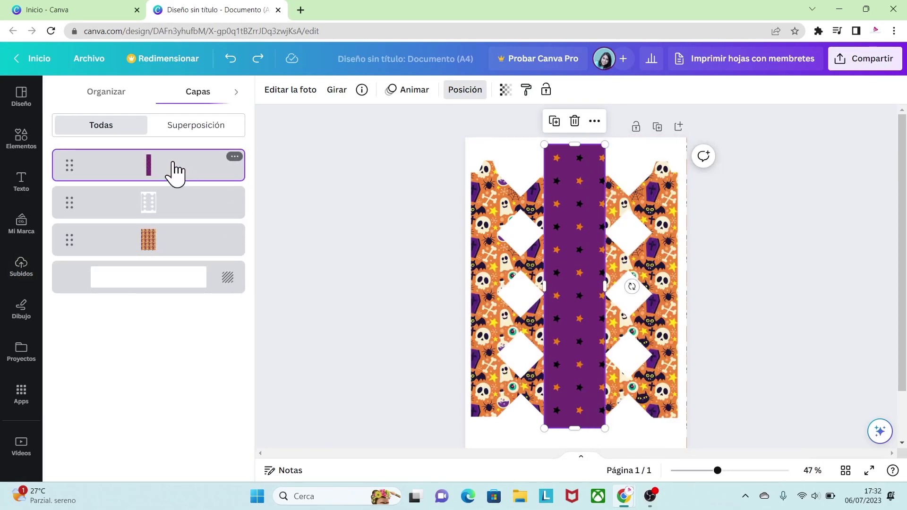
drag(179, 171, 177, 234)
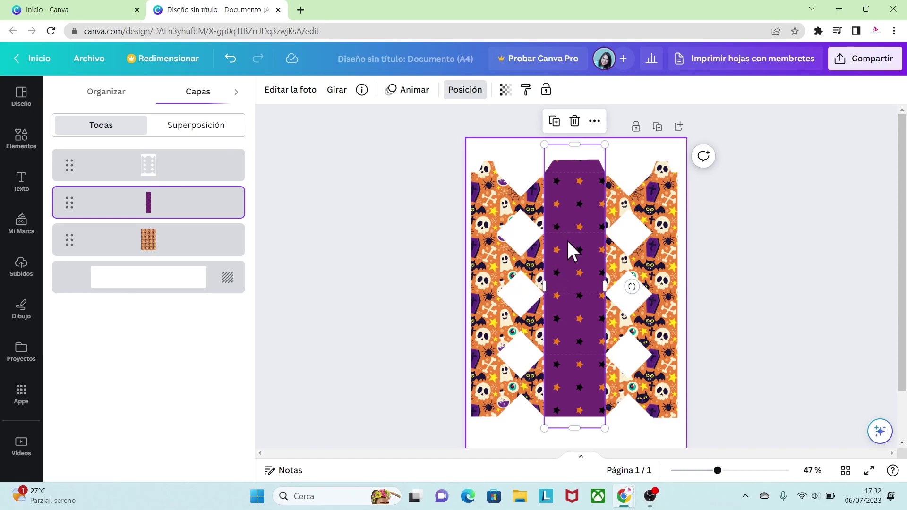
drag(718, 471, 756, 471)
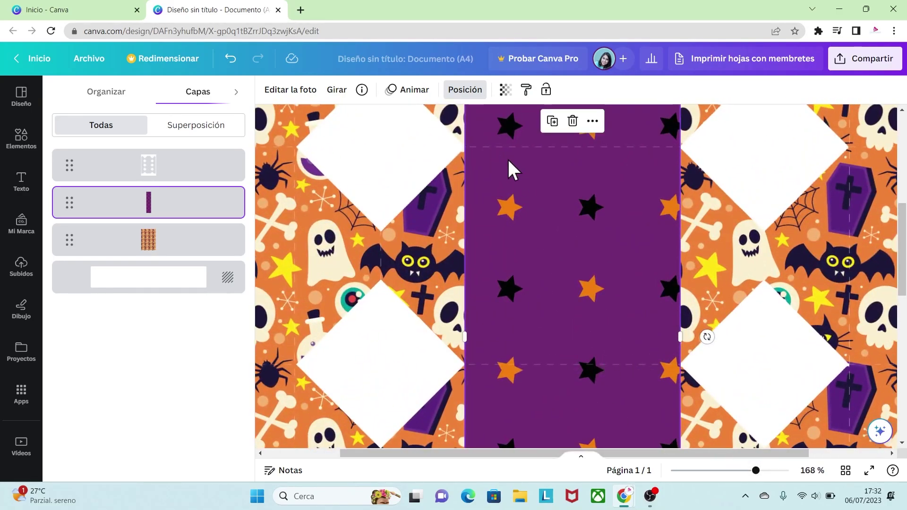
drag(904, 255, 906, 184)
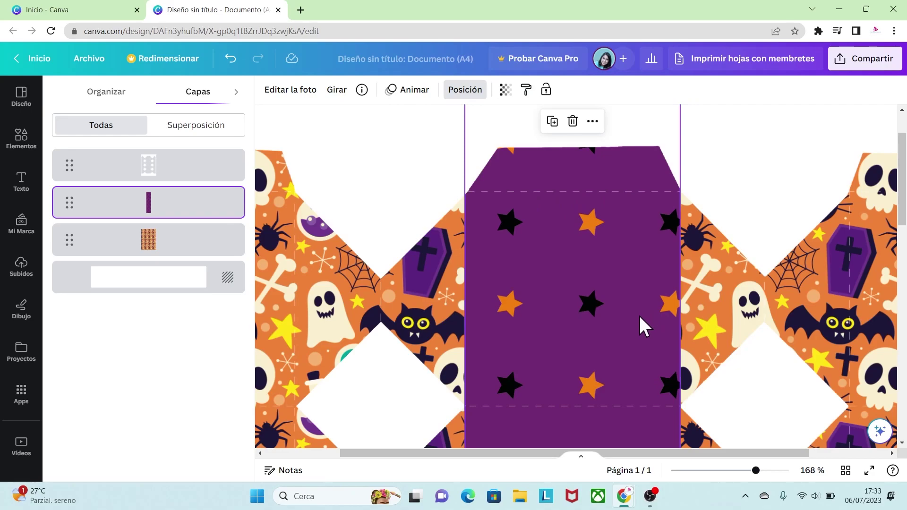
drag(756, 470, 719, 458)
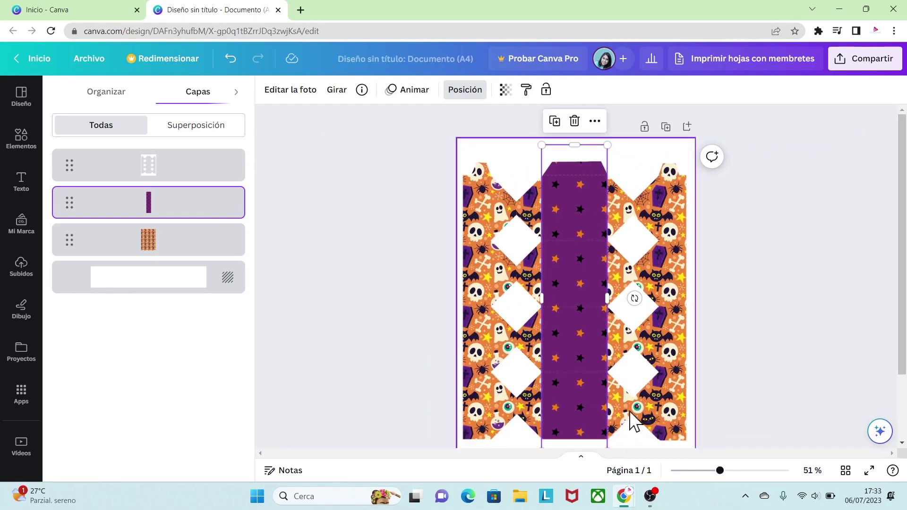
click(731, 328)
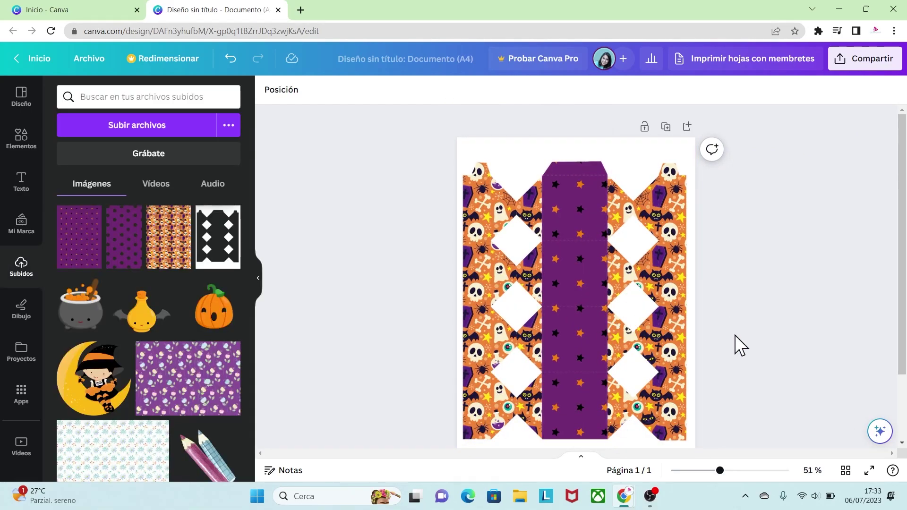
Add the purple dotted pattern image over the template's left side column and enlarge it past the column's lower edge
click(123, 256)
drag(575, 287, 476, 263)
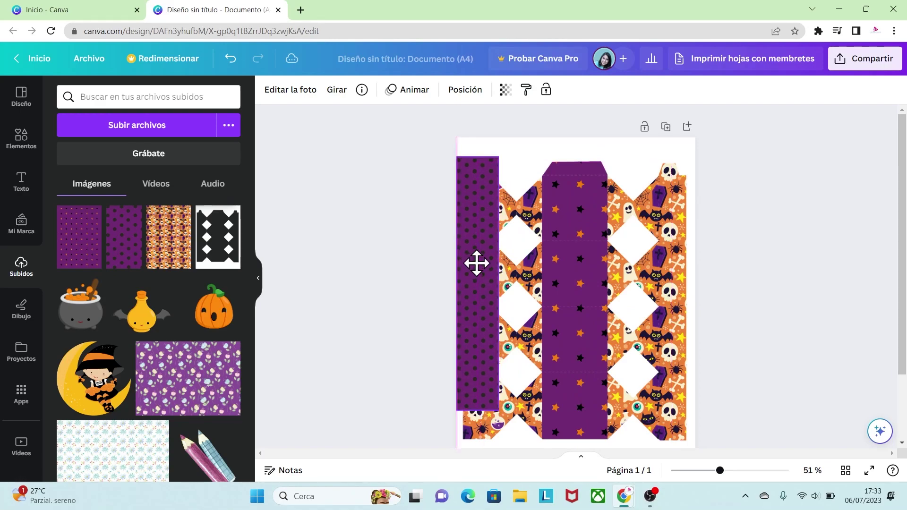
drag(479, 415, 486, 460)
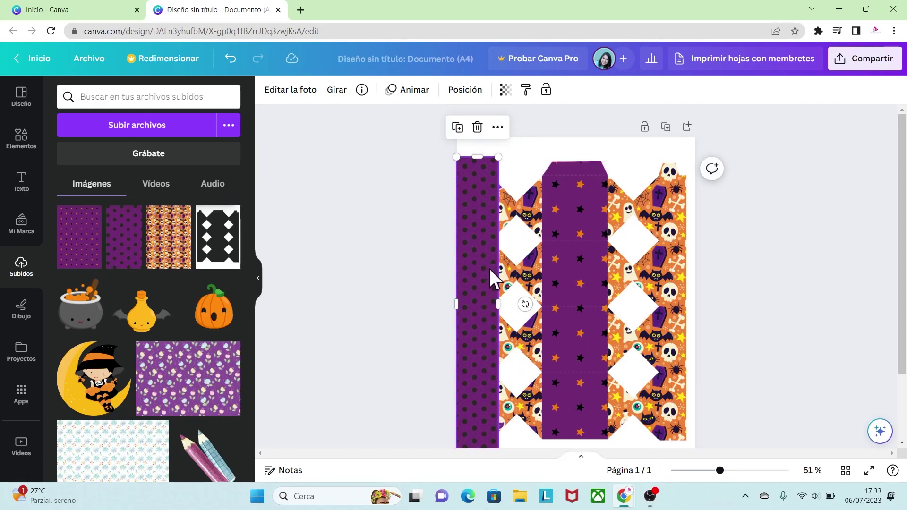
Trim the dotted strip's inner edge so it ends at the fold line of the template's left side column
drag(720, 471, 751, 471)
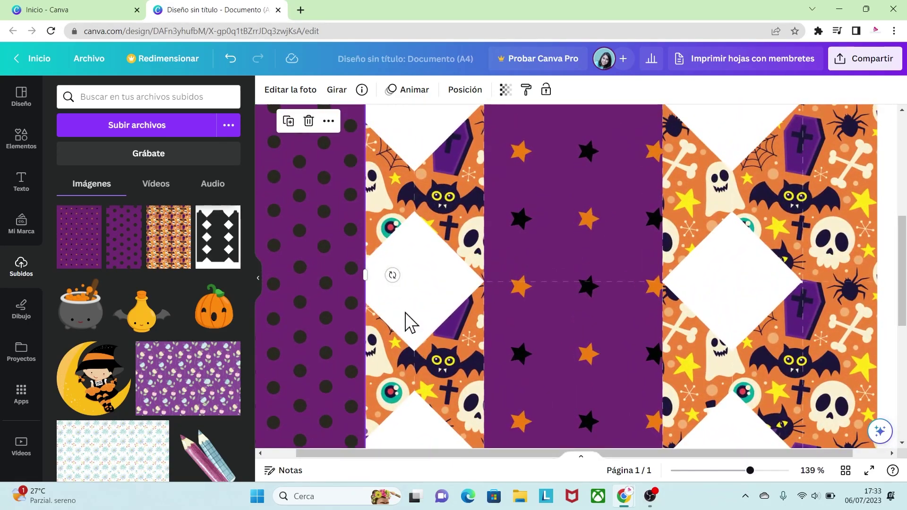
drag(365, 275, 332, 285)
drag(334, 284, 335, 283)
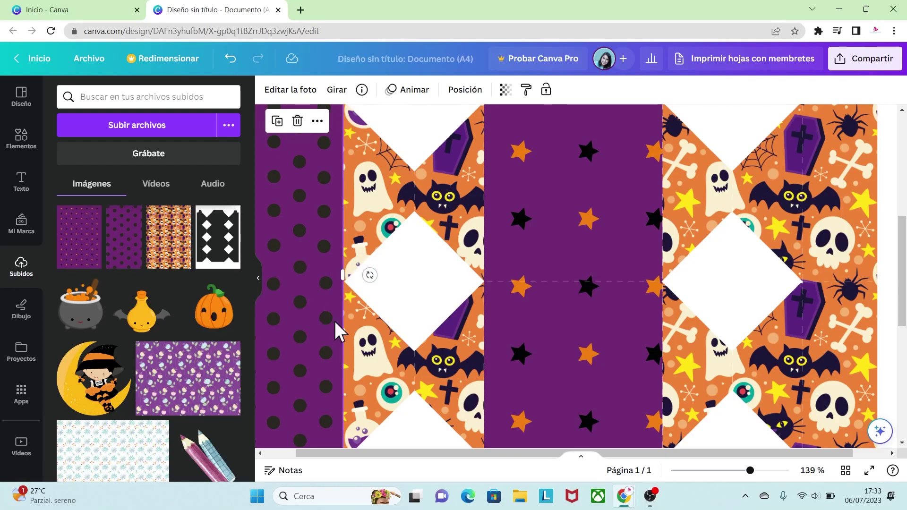
drag(749, 471, 718, 453)
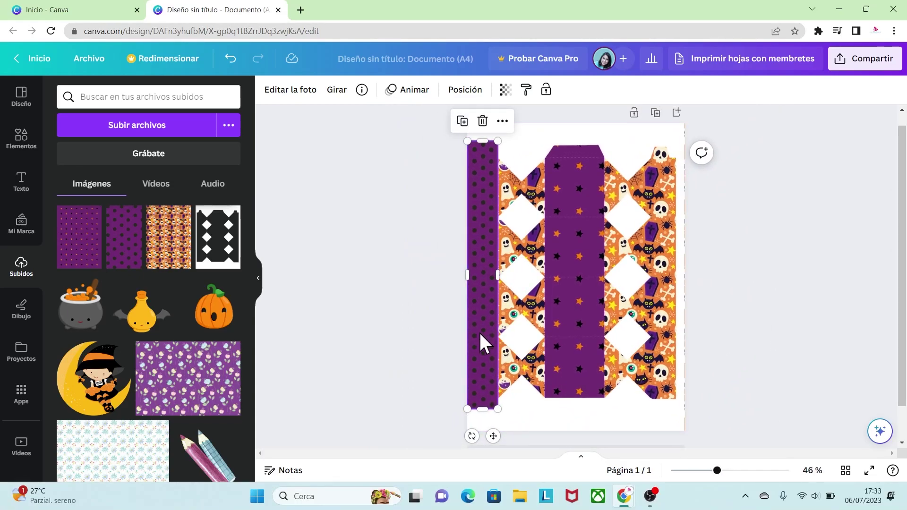
Duplicate the dotted strip onto the template's right side column and align its inner edge with the fold line
drag(482, 343, 670, 332)
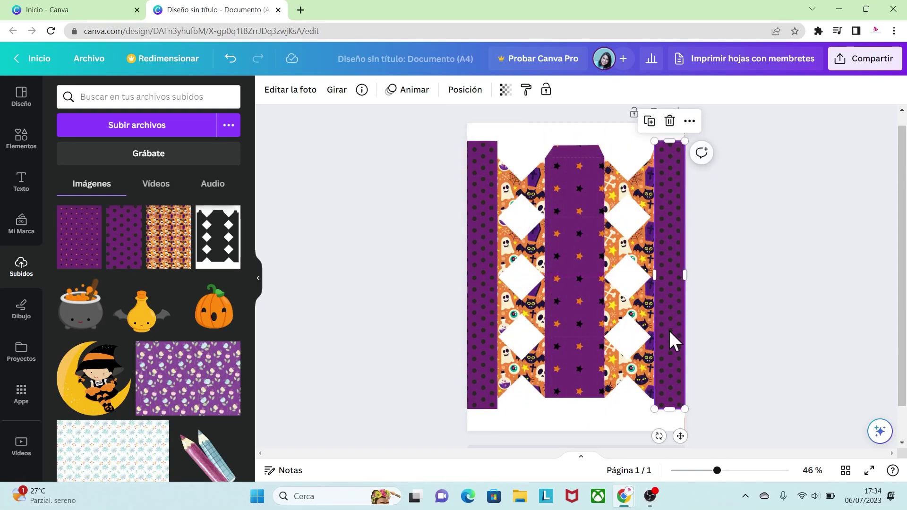
drag(716, 471, 747, 471)
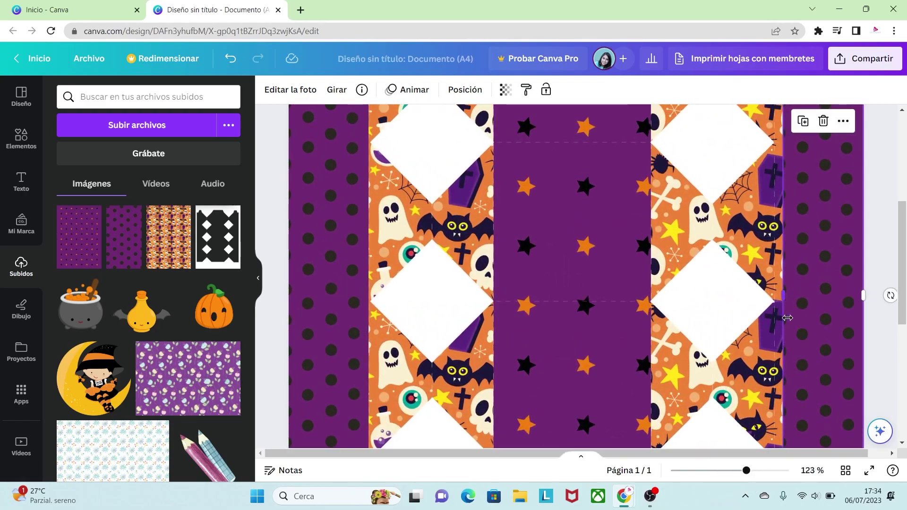
drag(806, 332, 793, 302)
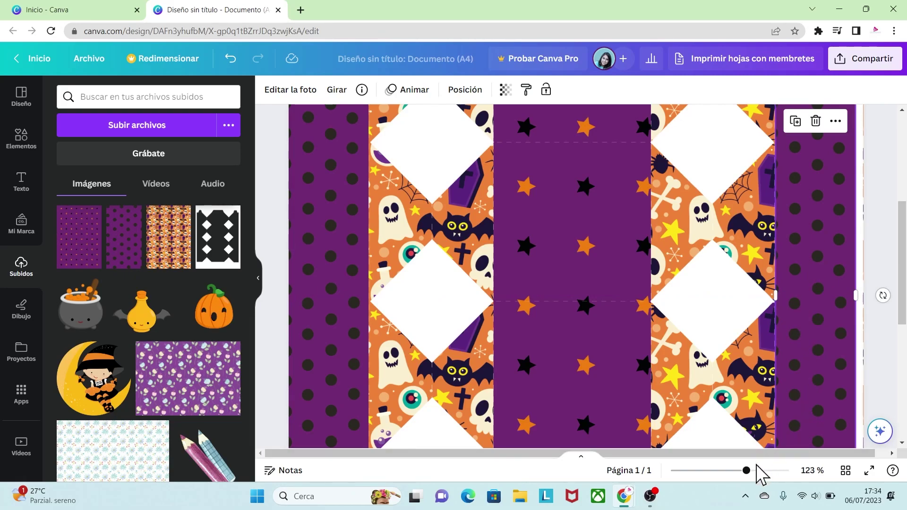
drag(747, 471, 716, 471)
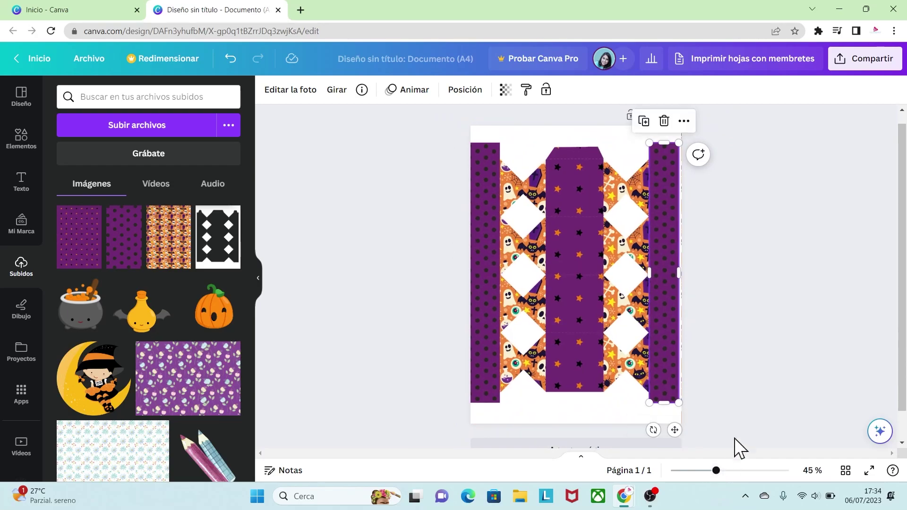
click(741, 399)
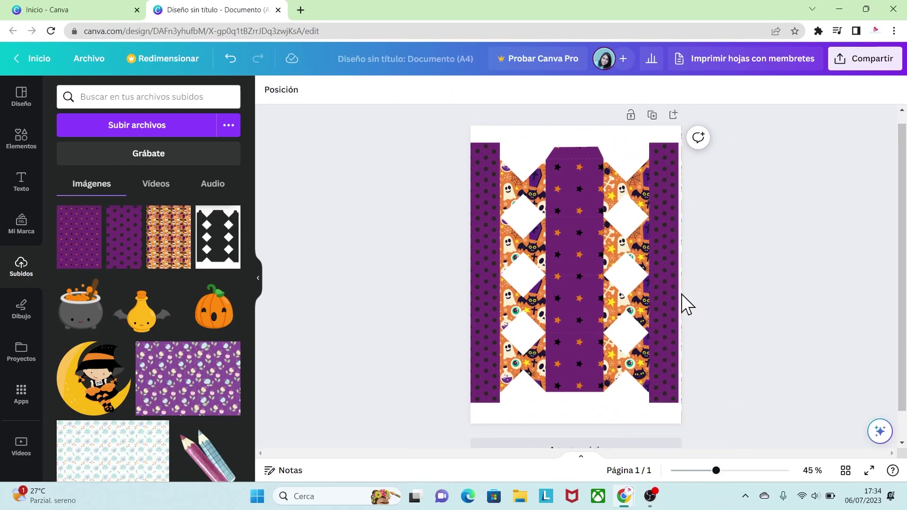
Show the layer list and move both purple dotted strips beneath the box template layer
right_click(670, 302)
mouse_move(689, 285)
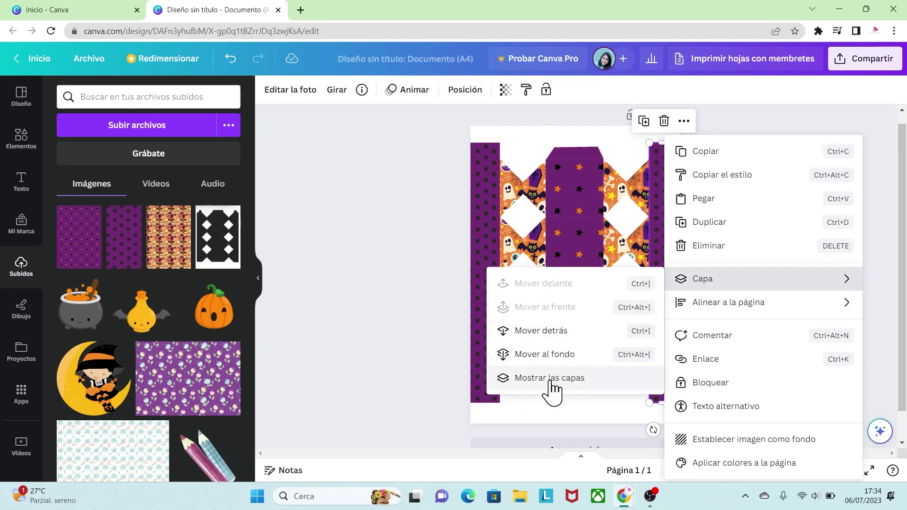
click(550, 378)
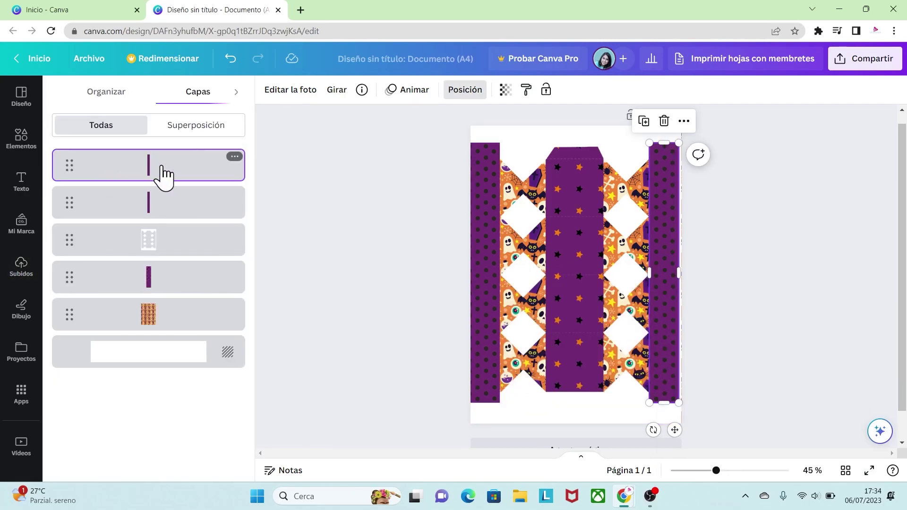
drag(164, 174, 170, 257)
drag(188, 175, 187, 277)
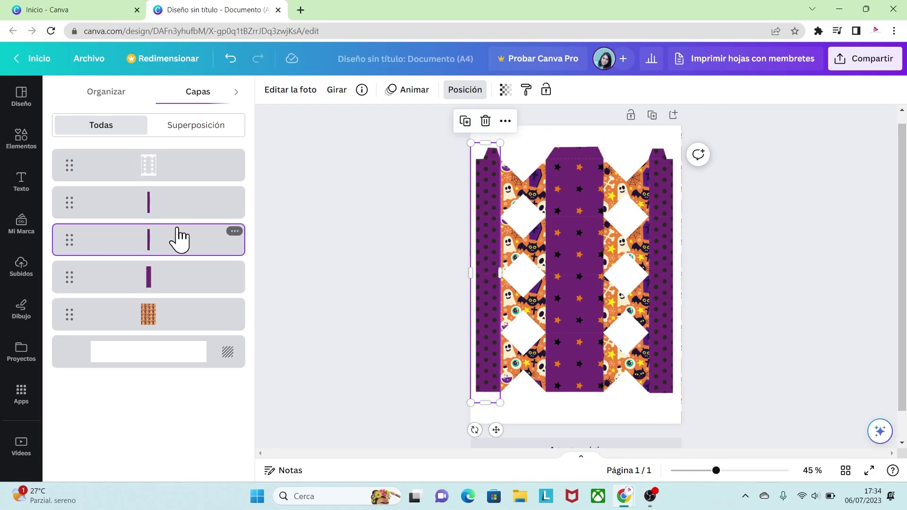
Check the template's upper flaps and fine-tune the right dotted strip's inner edge against the fold line
click(191, 169)
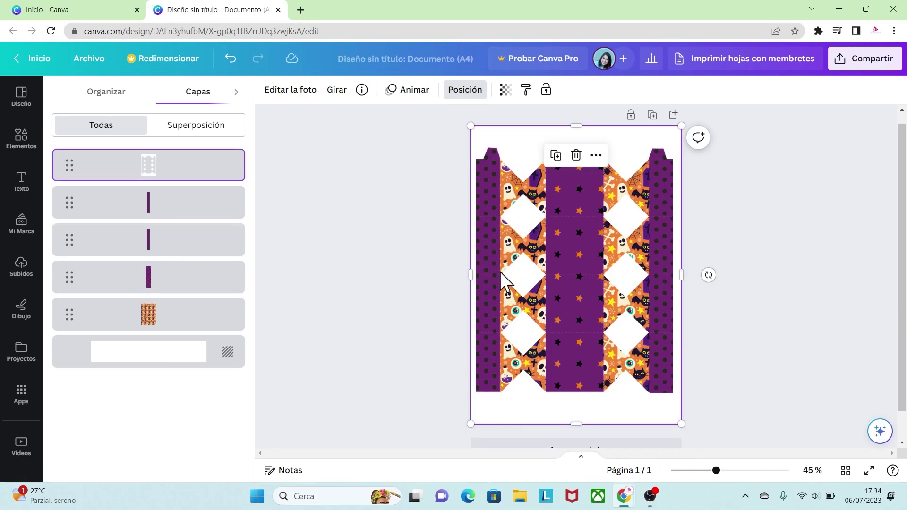
drag(717, 470, 755, 471)
scroll(893, 312, up, 5)
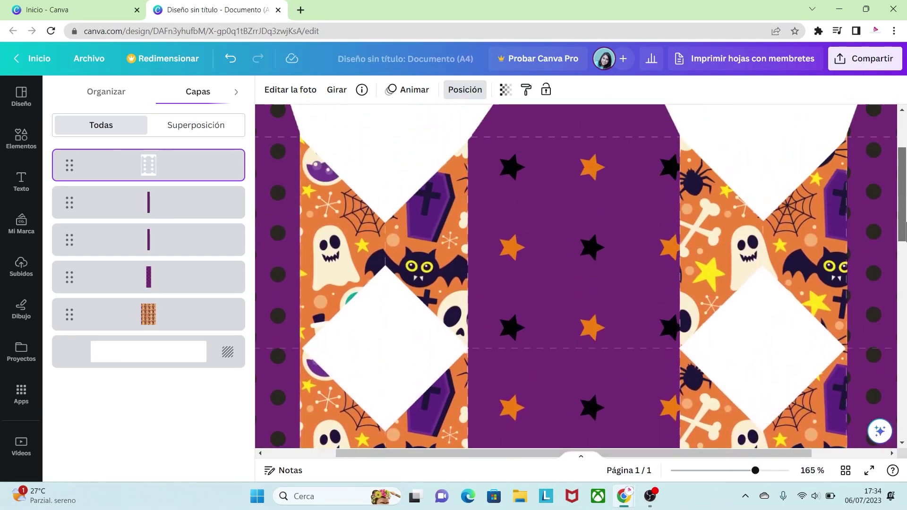
drag(654, 464, 573, 467)
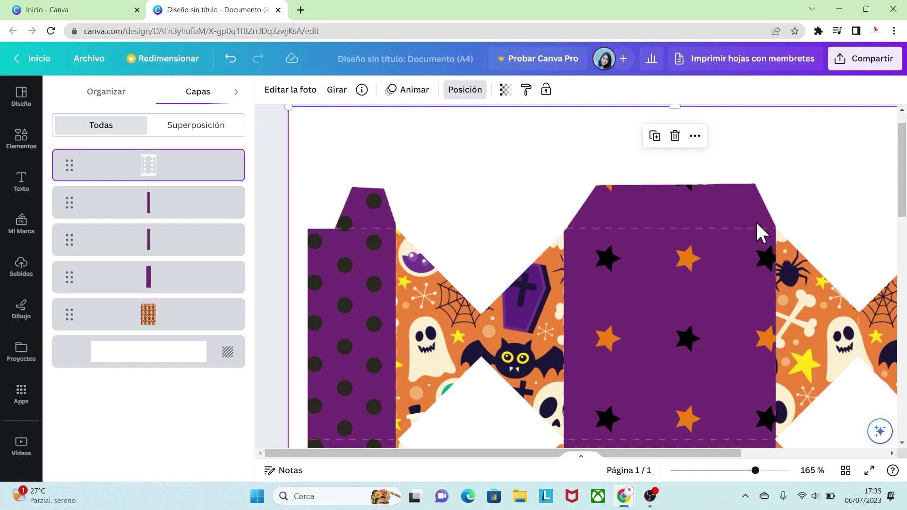
drag(551, 451, 758, 425)
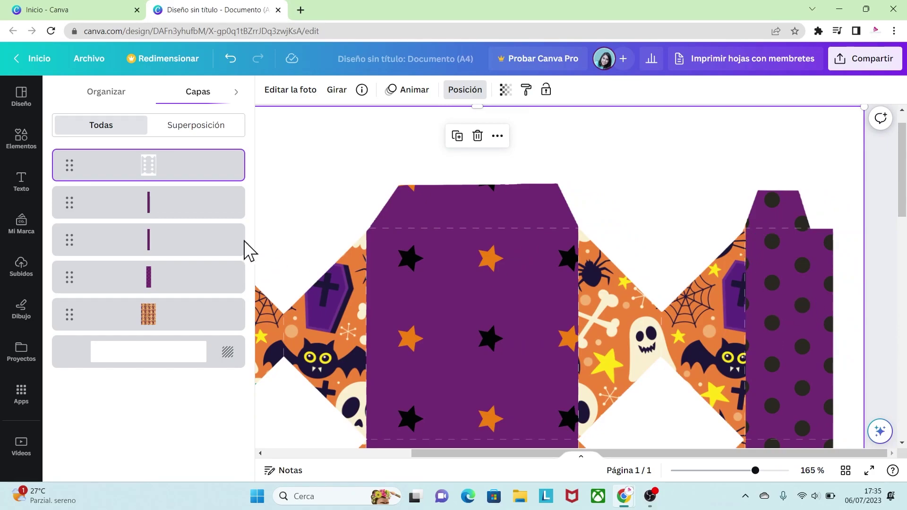
click(169, 208)
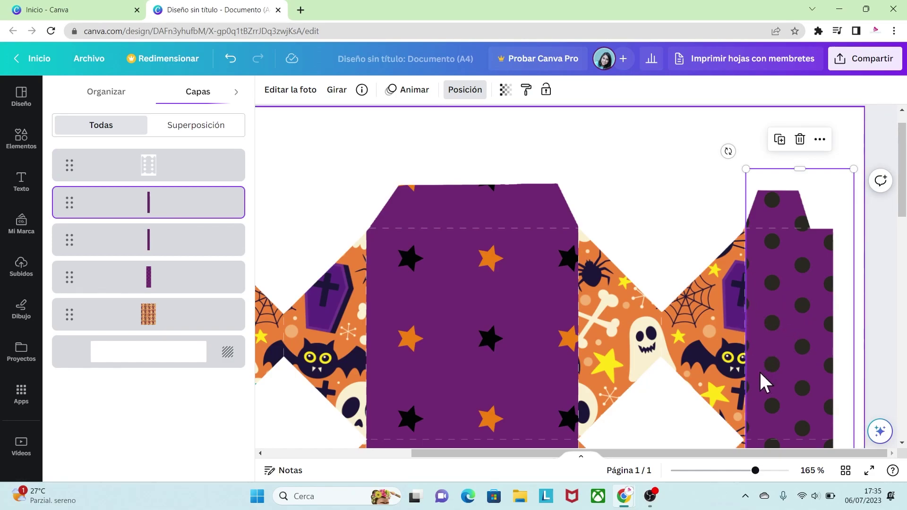
drag(901, 211, 904, 295)
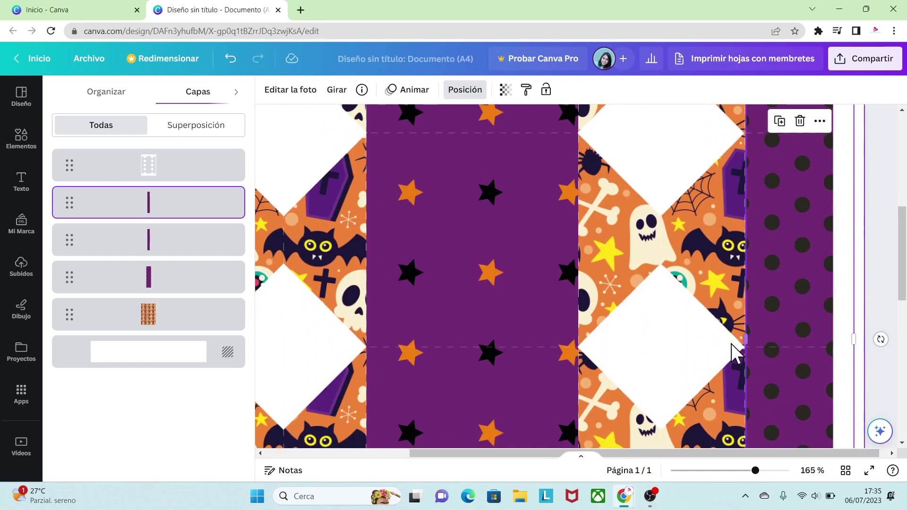
drag(748, 339, 745, 340)
drag(755, 471, 838, 454)
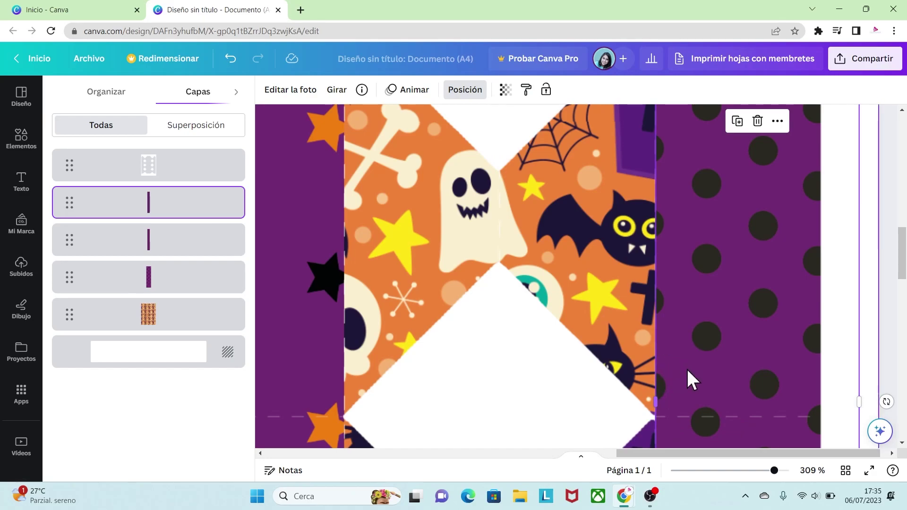
click(716, 347)
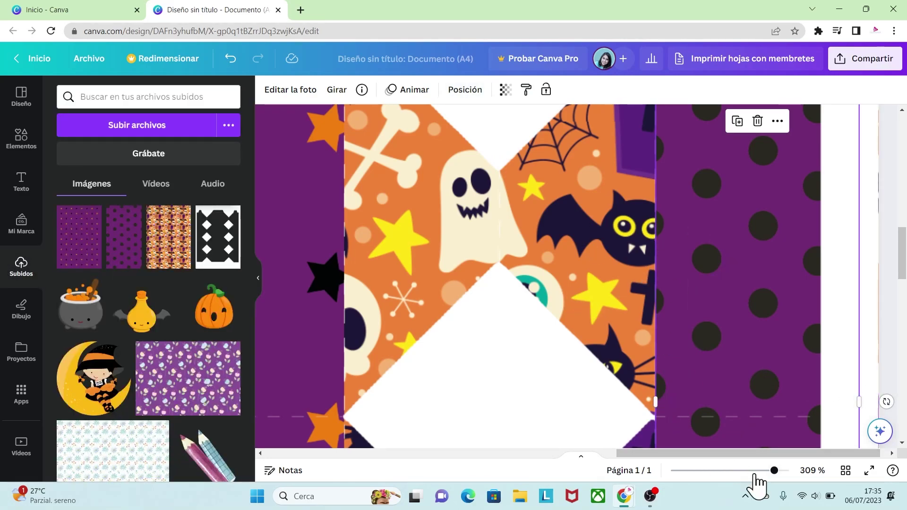
drag(774, 471, 721, 471)
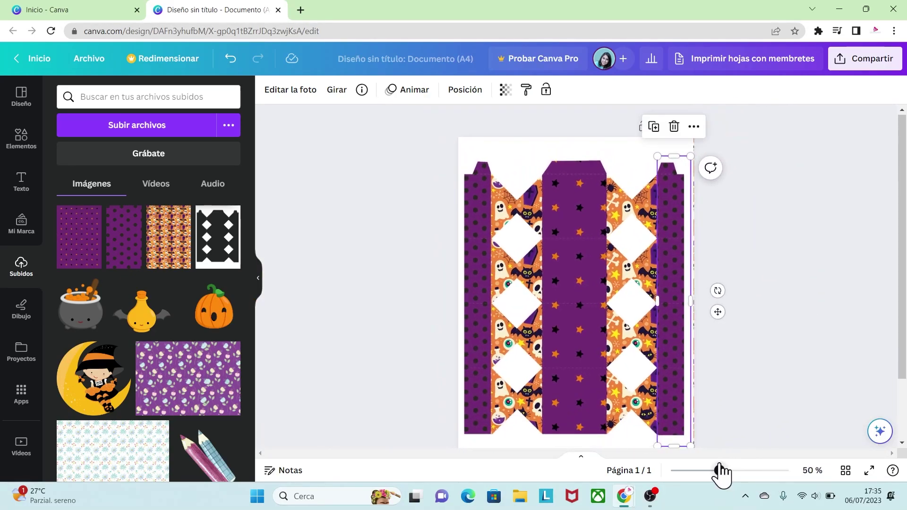
click(762, 379)
drag(719, 470, 715, 471)
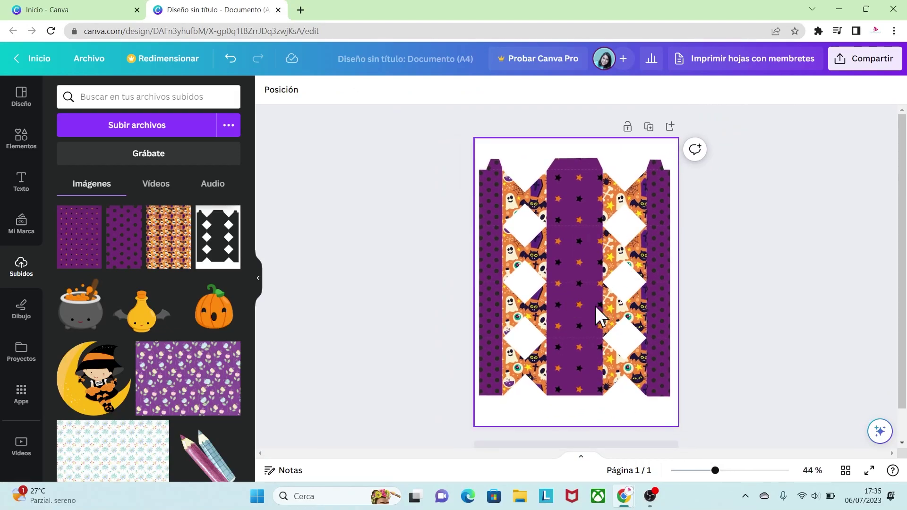
Add the yellow bat-winged bottle image, shrink it and place it in the uppermost panel of the central star column
drag(715, 471, 749, 470)
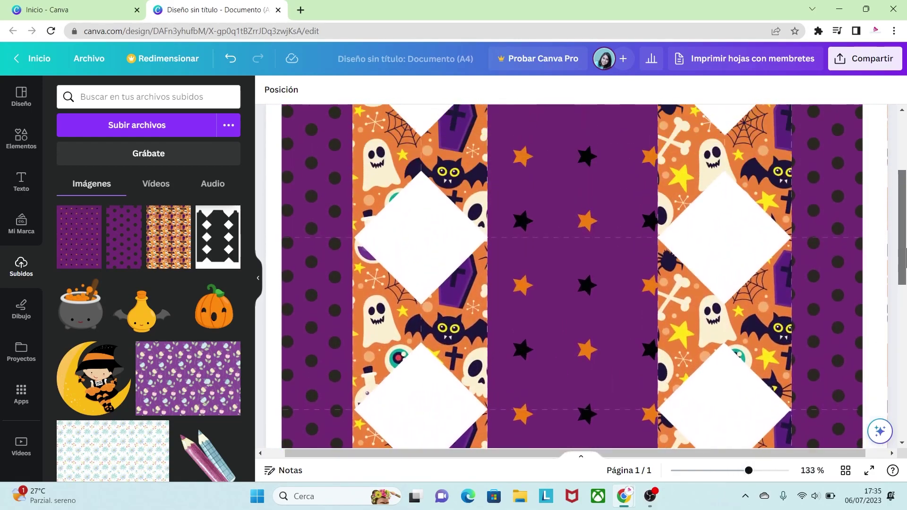
scroll(586, 222, up, 3)
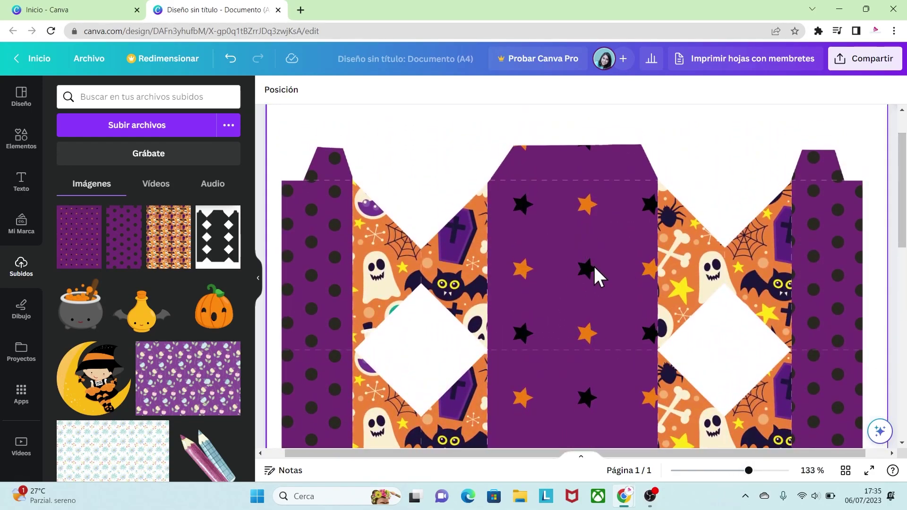
click(142, 316)
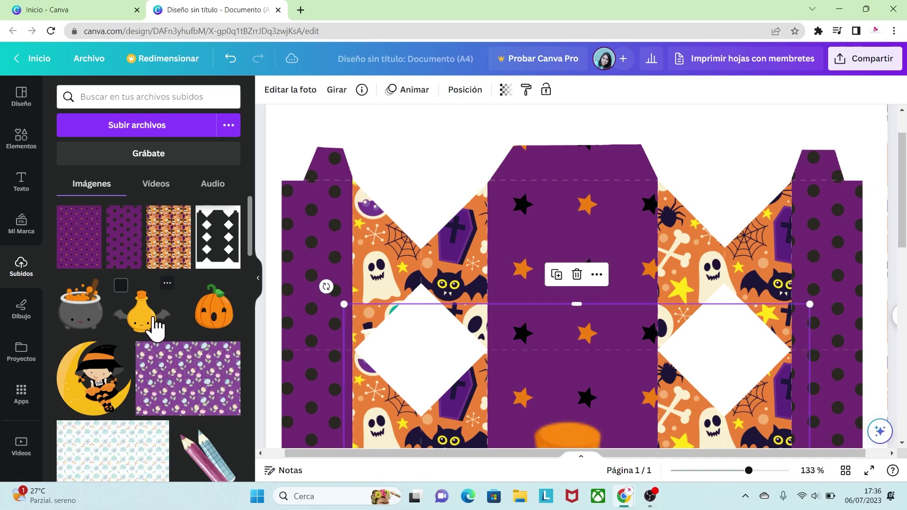
drag(566, 412, 582, 240)
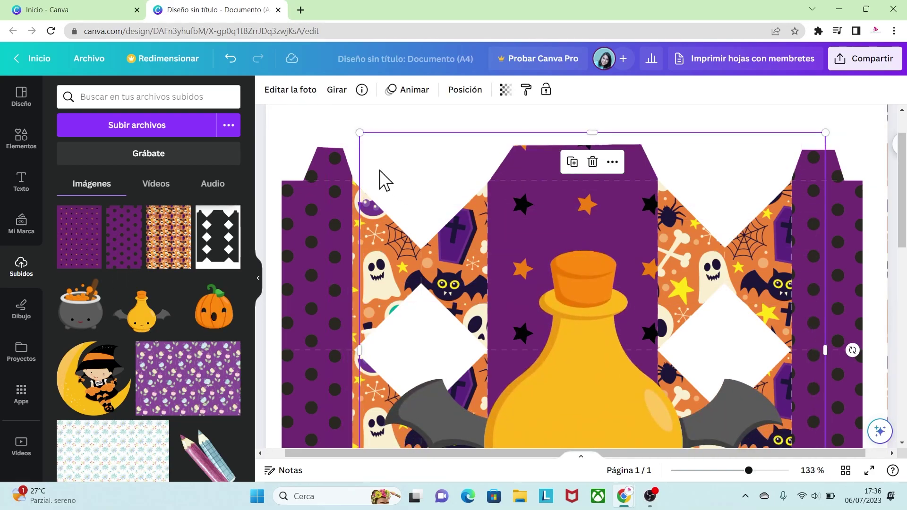
drag(362, 137, 531, 283)
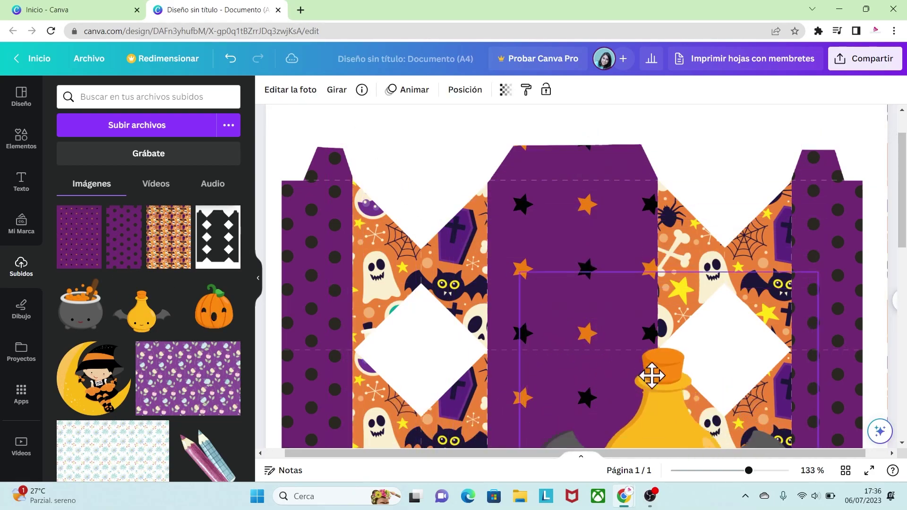
drag(660, 385, 542, 266)
drag(405, 151, 492, 232)
drag(606, 367, 583, 284)
drag(679, 339, 660, 325)
drag(573, 296, 567, 287)
Apply the Outline shadow effect to the bottle image and set its color to white, #FFFFFF
click(299, 96)
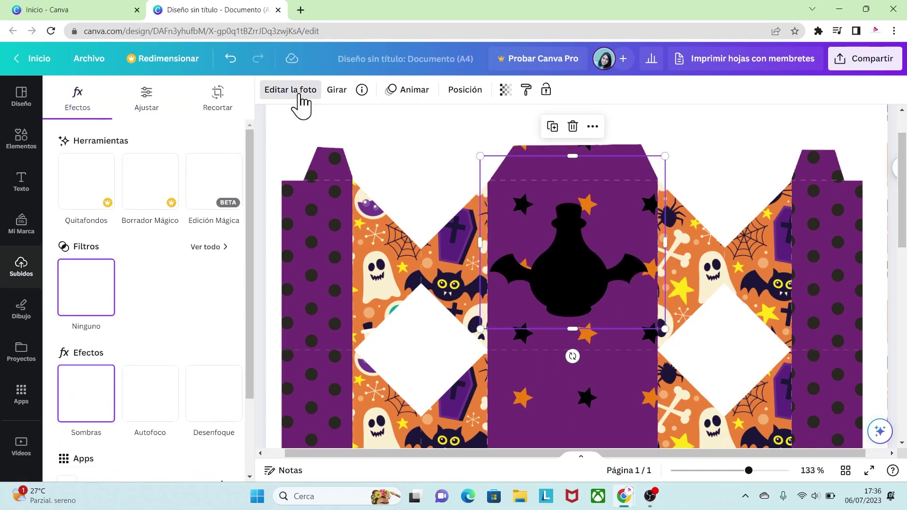
click(97, 399)
click(232, 236)
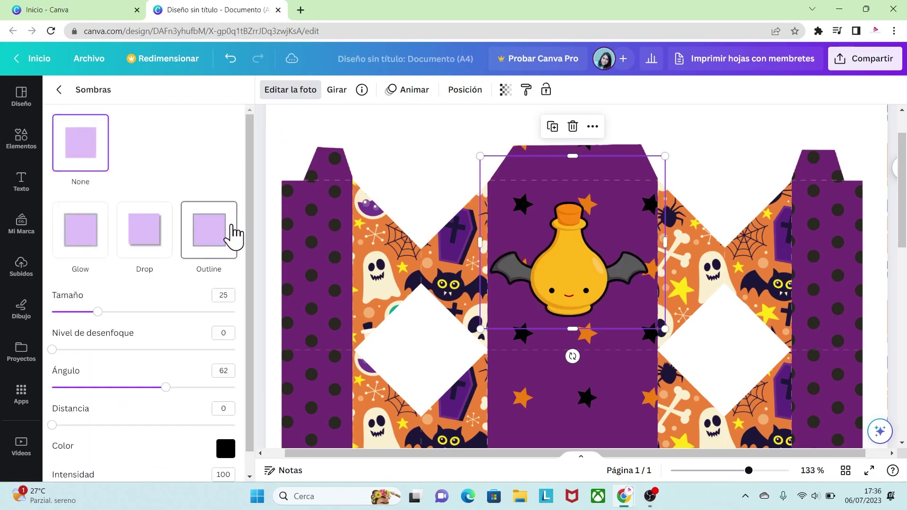
click(222, 448)
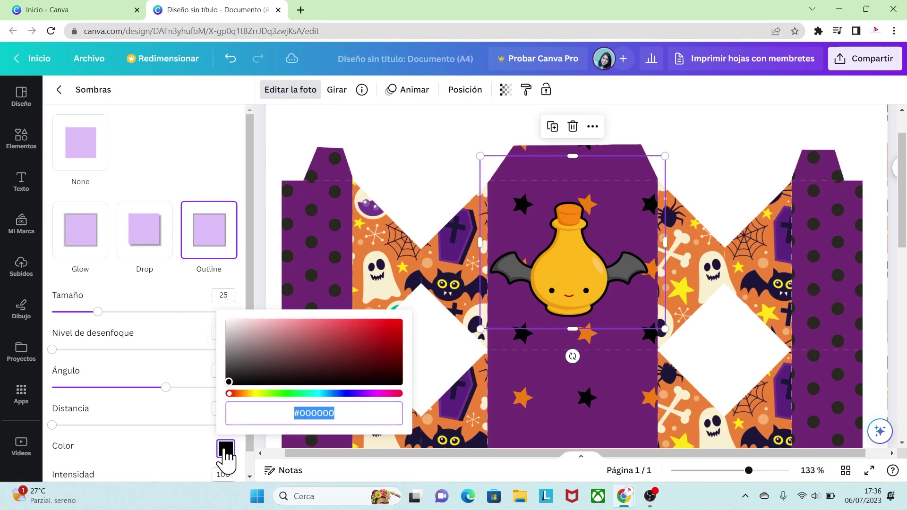
drag(252, 332, 218, 313)
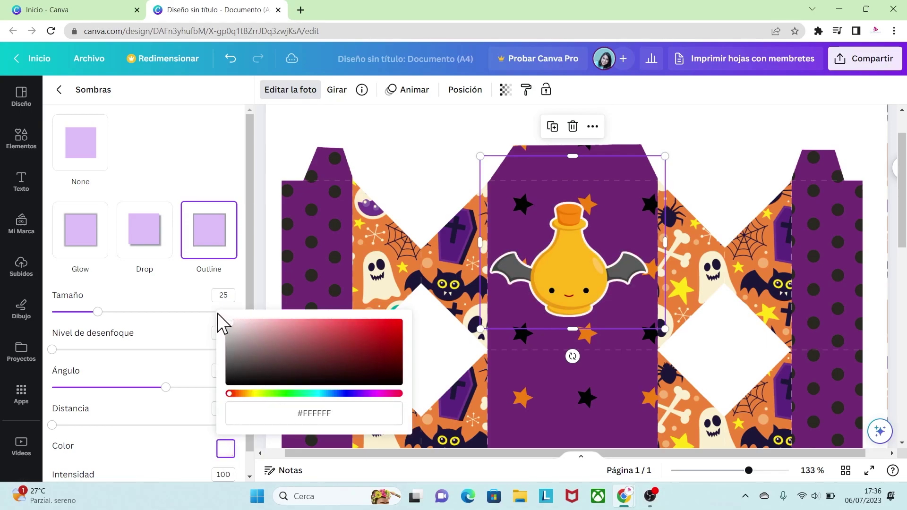
Set the bottle's outline size to 30 and nudge the bottle toward the middle of its panel
click(170, 300)
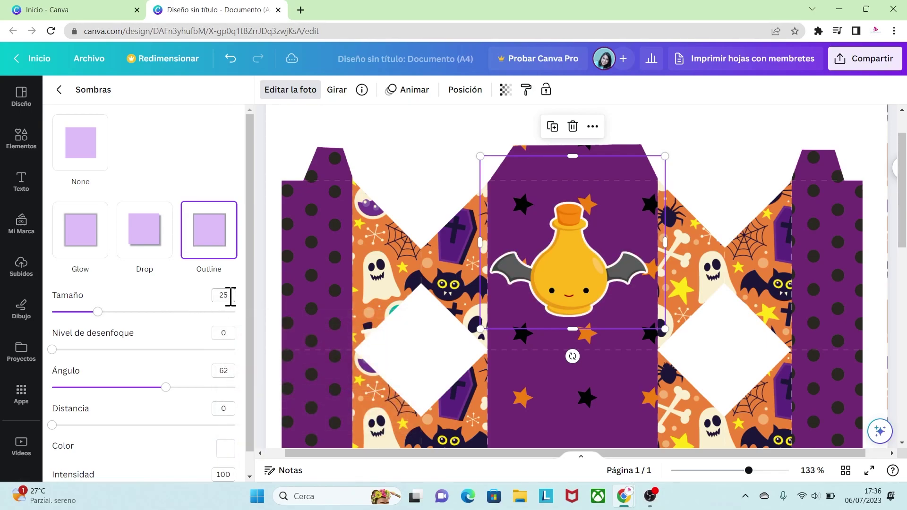
drag(102, 312, 107, 312)
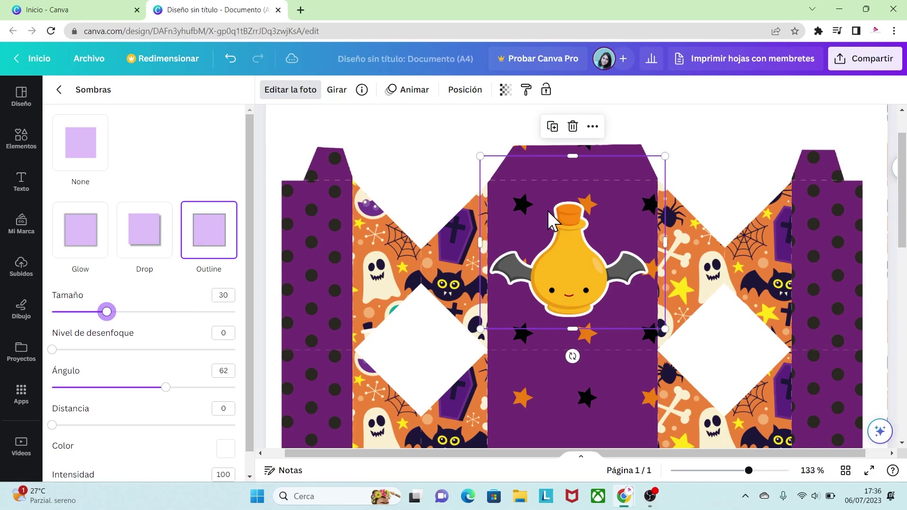
click(605, 303)
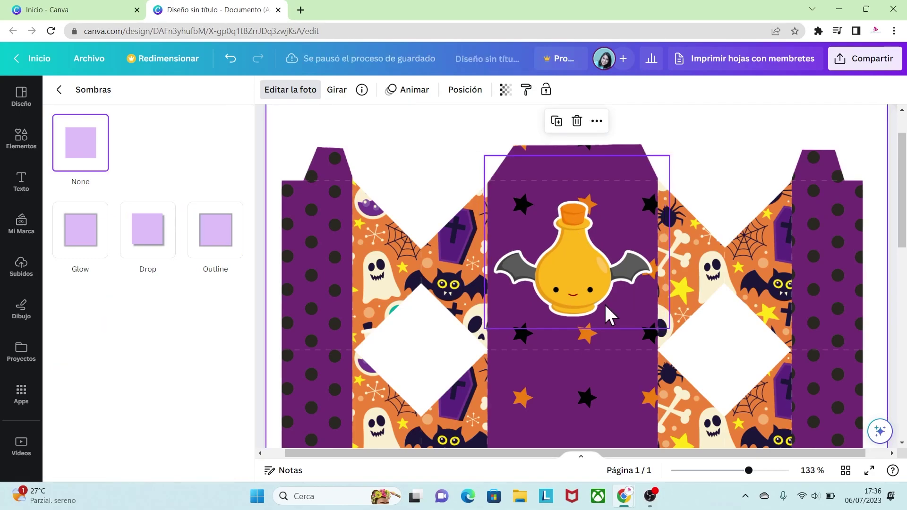
Add the uploaded image of the witch on a moon, shrink it and place it in the star column's second panel
drag(749, 471, 734, 470)
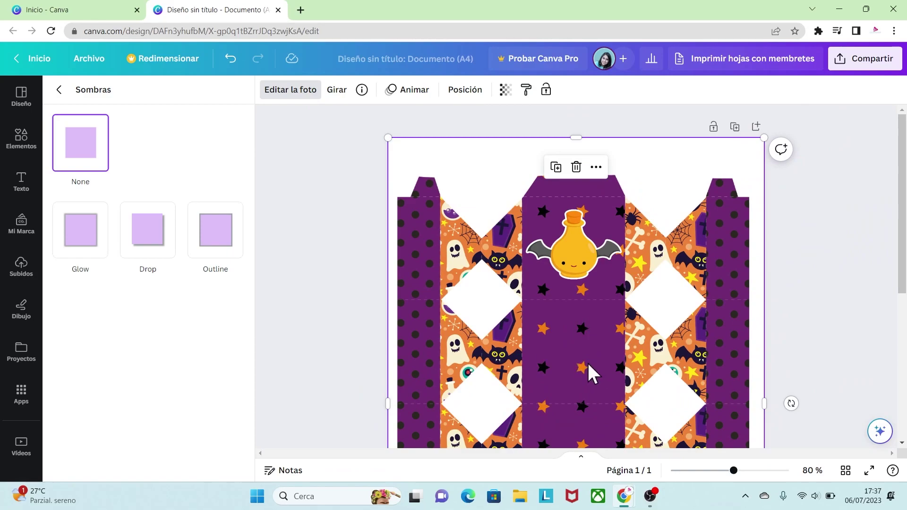
click(21, 273)
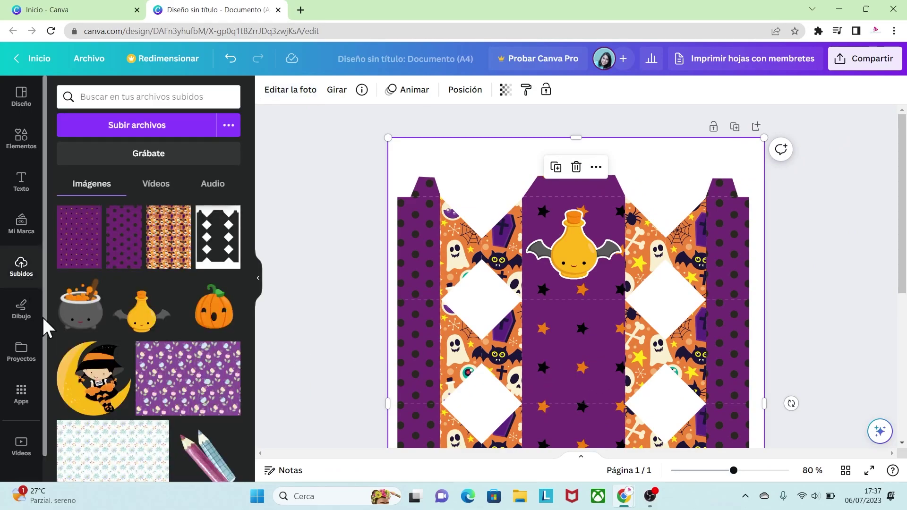
click(89, 402)
drag(466, 294, 576, 347)
drag(630, 398, 586, 335)
drag(640, 419, 597, 369)
drag(553, 327, 570, 337)
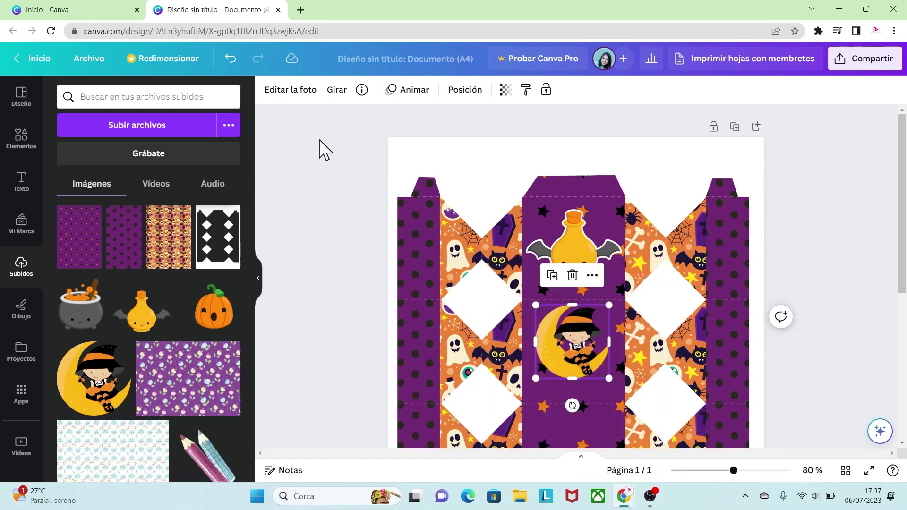
Apply the Outline shadow effect to the witch image, with color white, #FFFFFF, and size 30
click(291, 91)
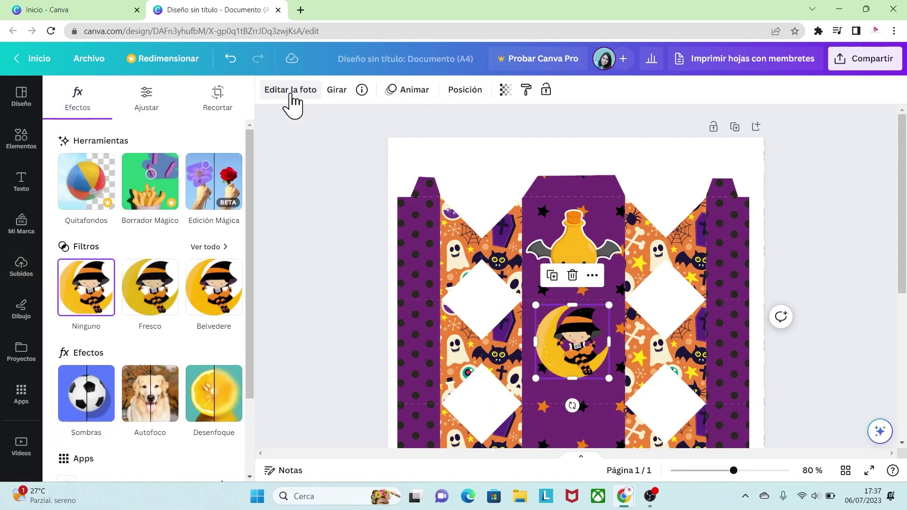
click(80, 405)
click(221, 242)
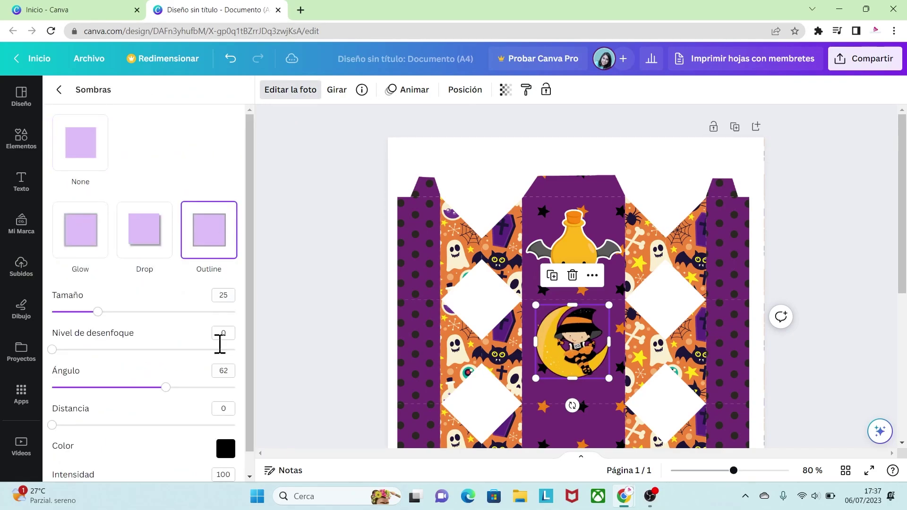
click(231, 456)
drag(236, 331, 226, 329)
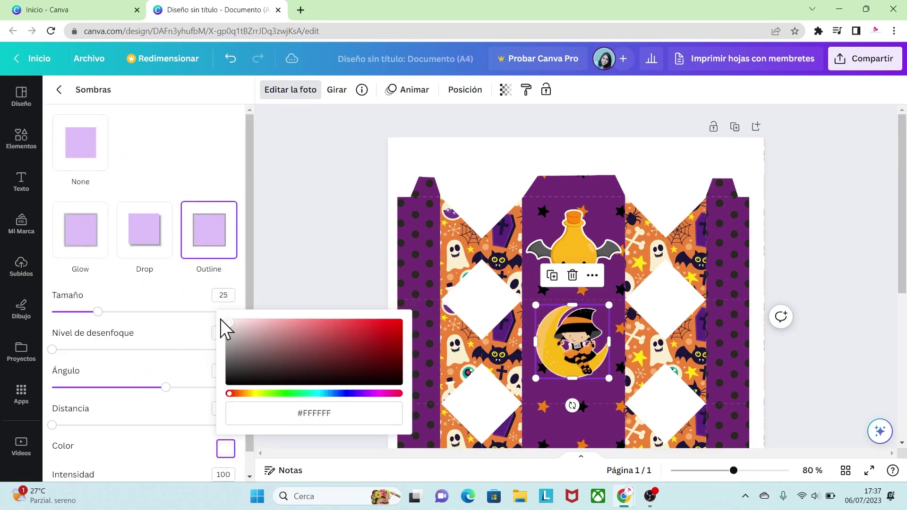
drag(104, 313, 106, 311)
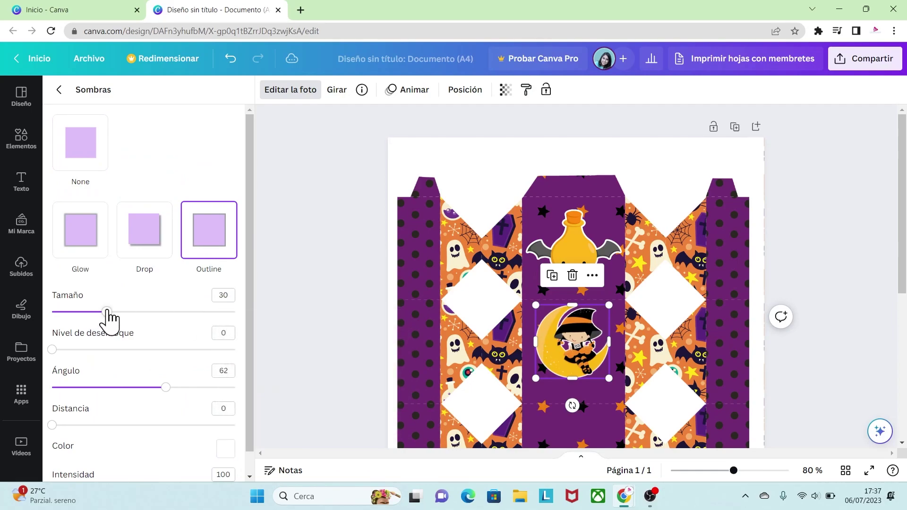
click(784, 386)
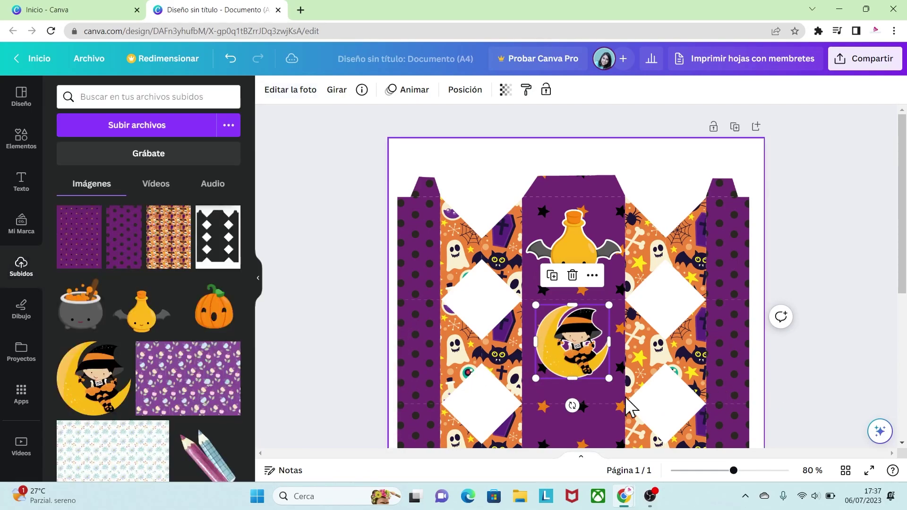
click(796, 384)
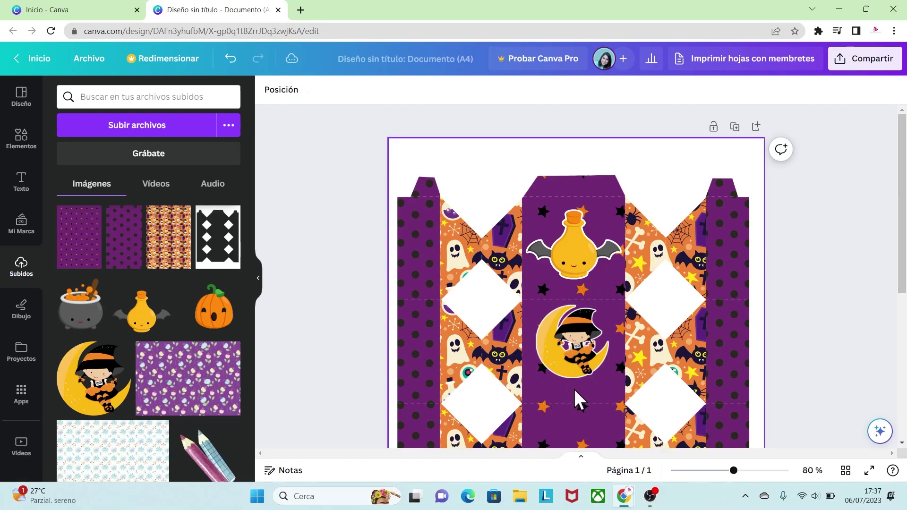
Resize the witch image so it fills only the upper part of its panel, leaving room beneath it
click(570, 376)
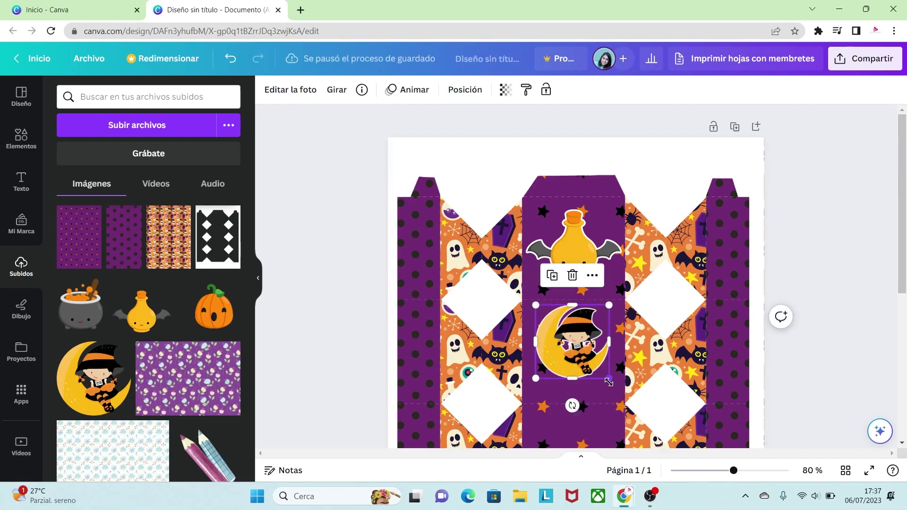
drag(609, 378, 622, 392)
drag(582, 368, 576, 367)
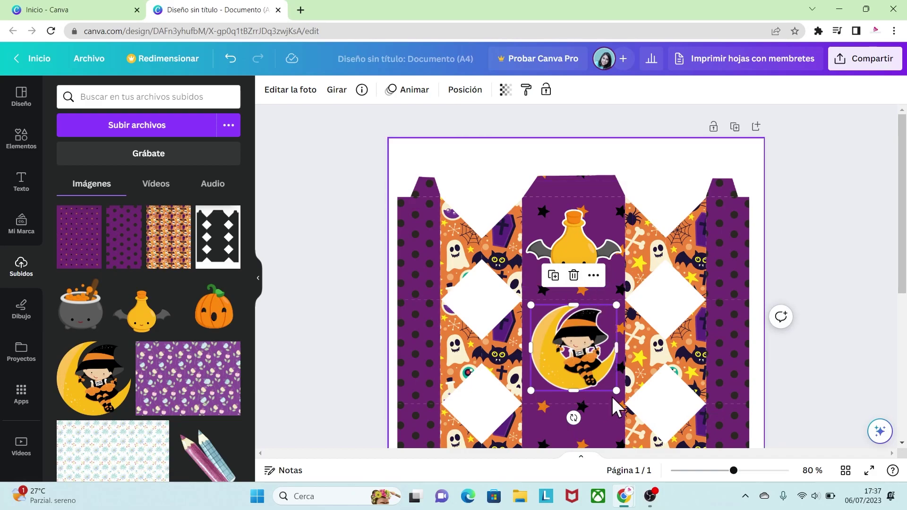
drag(614, 391, 575, 353)
click(574, 396)
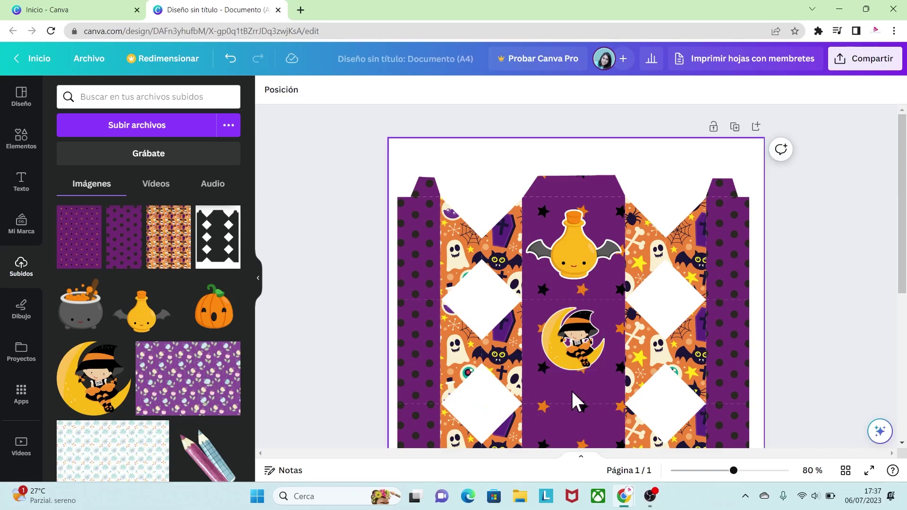
Search the graphics for "happy halloween", add the two-line brush lettering and shrink it to fit beneath the witch
click(22, 142)
click(85, 97)
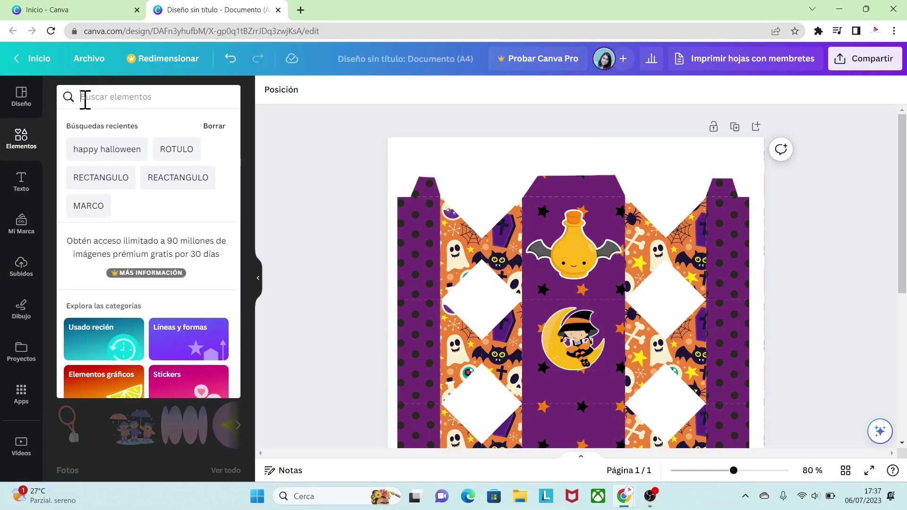
click(106, 149)
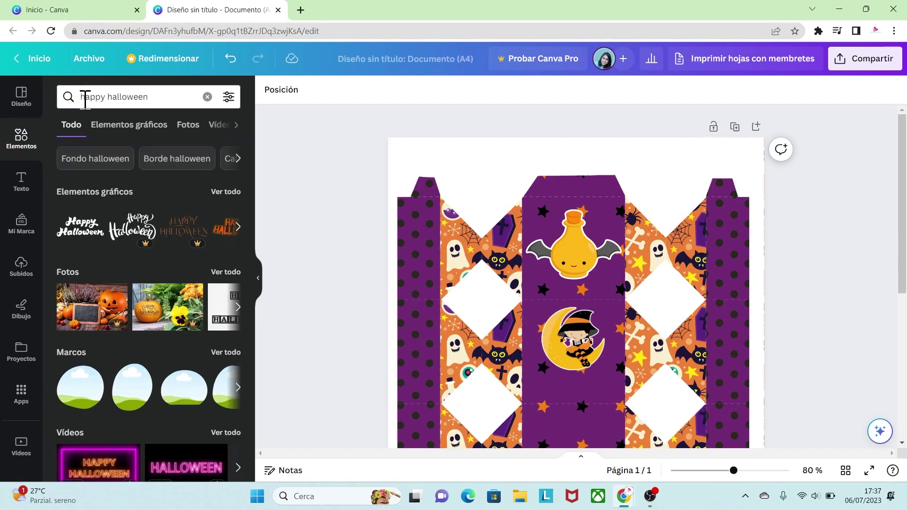
click(226, 191)
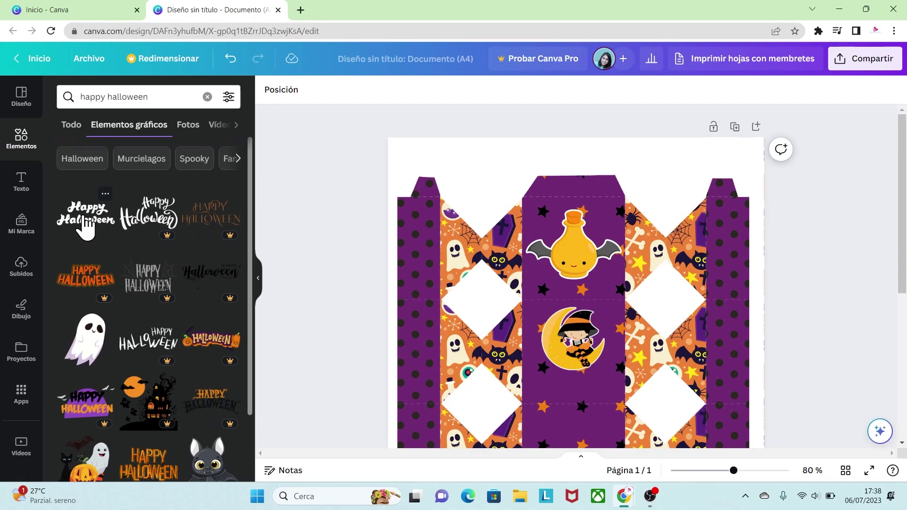
click(86, 228)
mouse_move(581, 394)
mouse_down()
mouse_move(553, 378)
mouse_move(579, 381)
mouse_up()
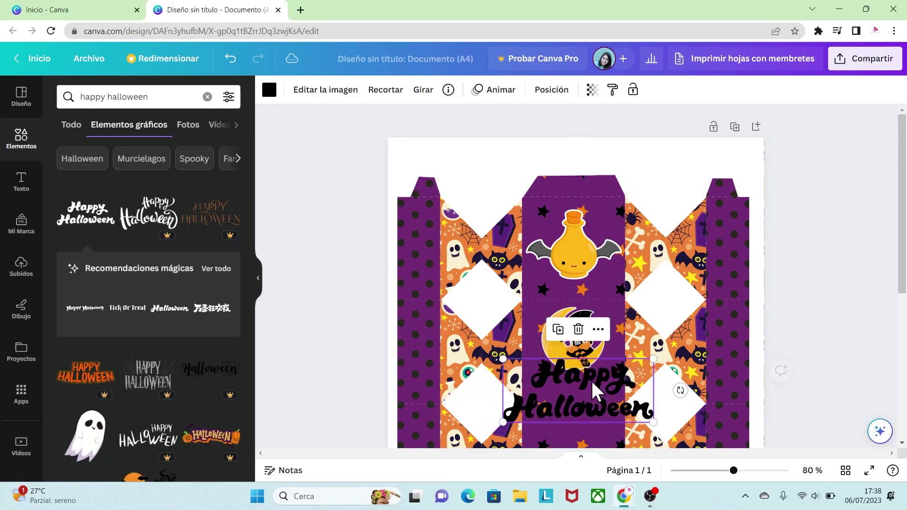
drag(653, 422, 591, 391)
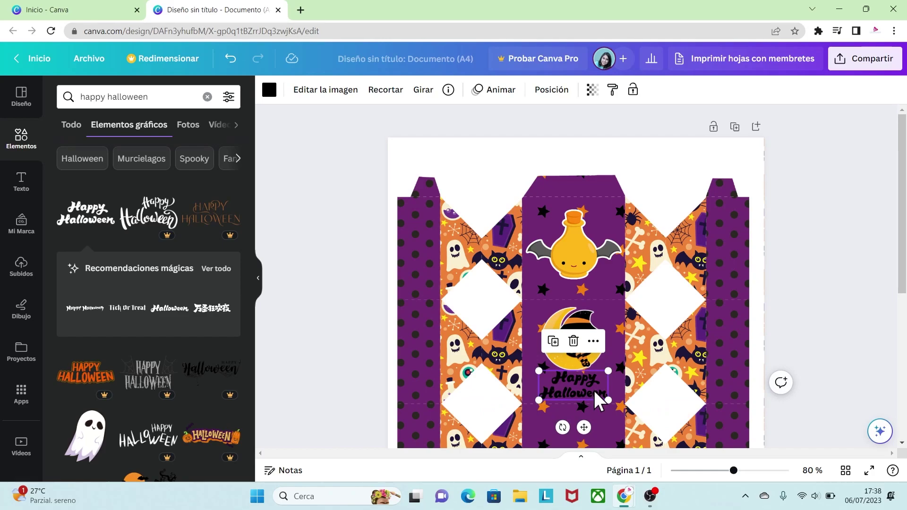
Color the Happy Halloween lettering white, #ffffff, and slightly shrink the witch image above it
click(269, 91)
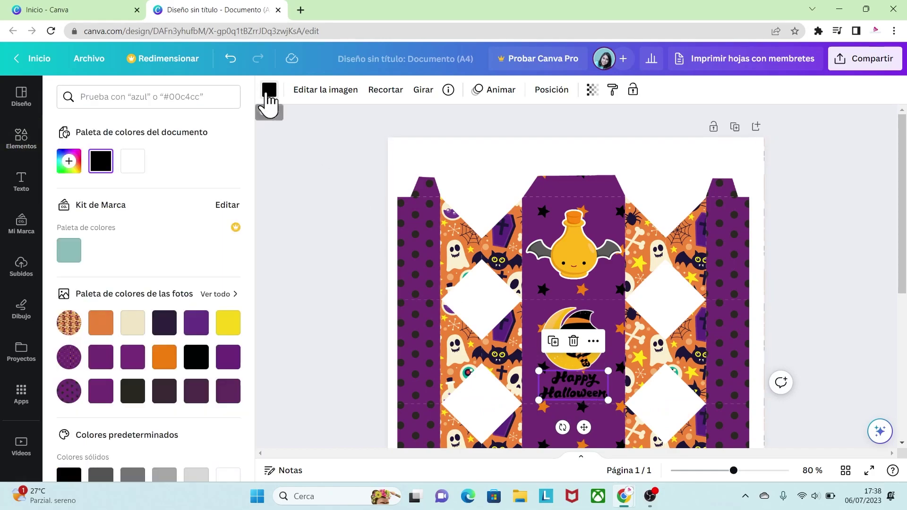
click(133, 161)
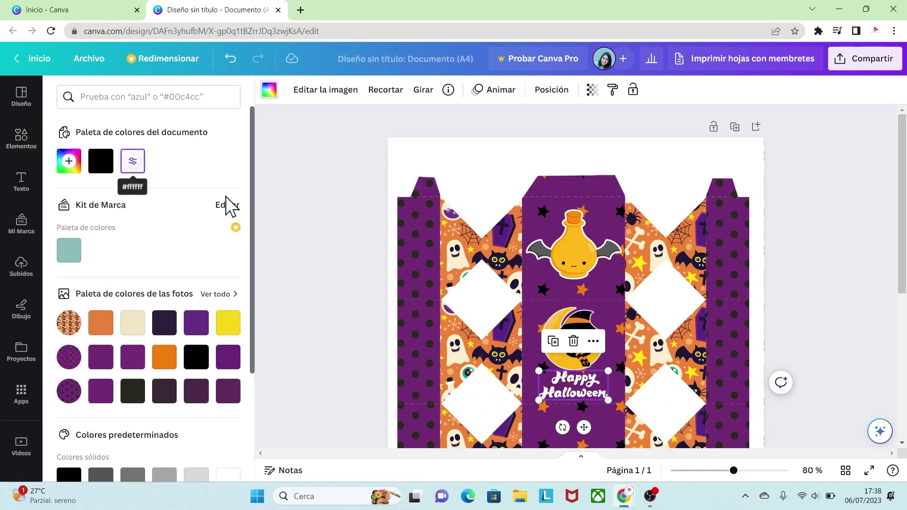
click(572, 347)
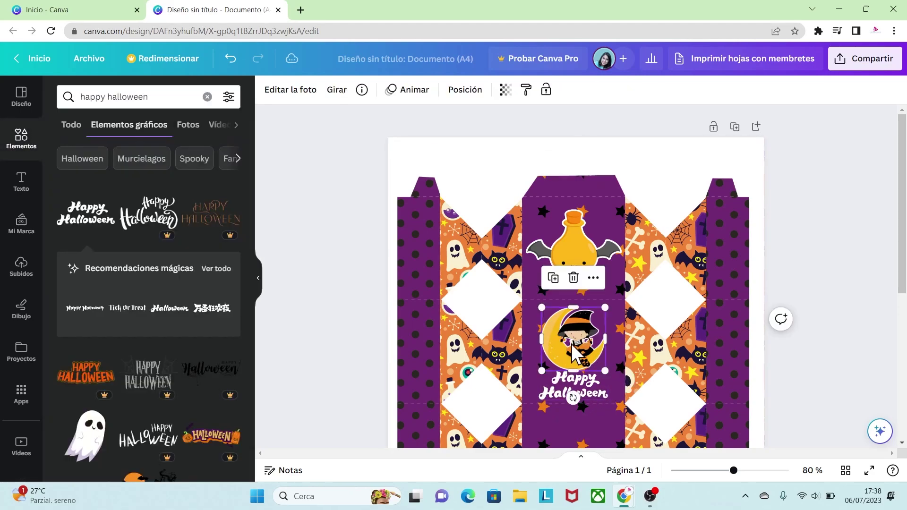
drag(604, 369, 601, 367)
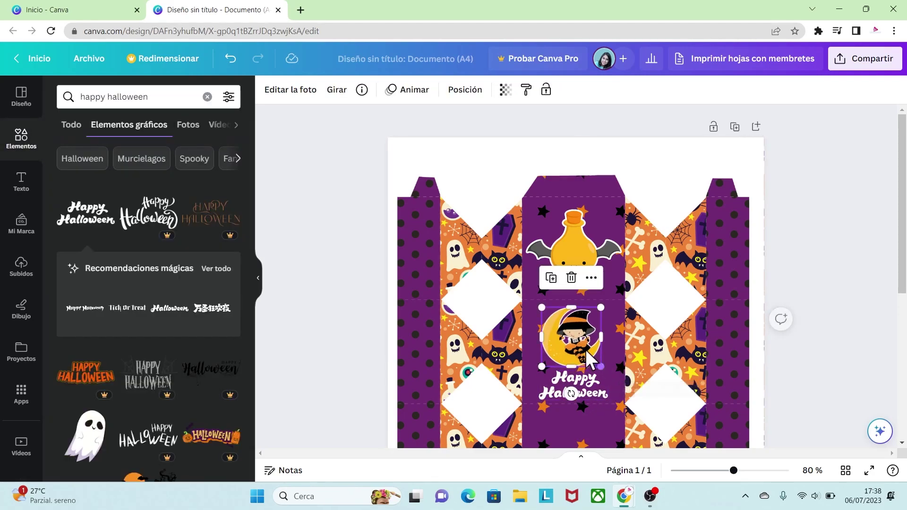
drag(592, 384, 593, 379)
click(818, 352)
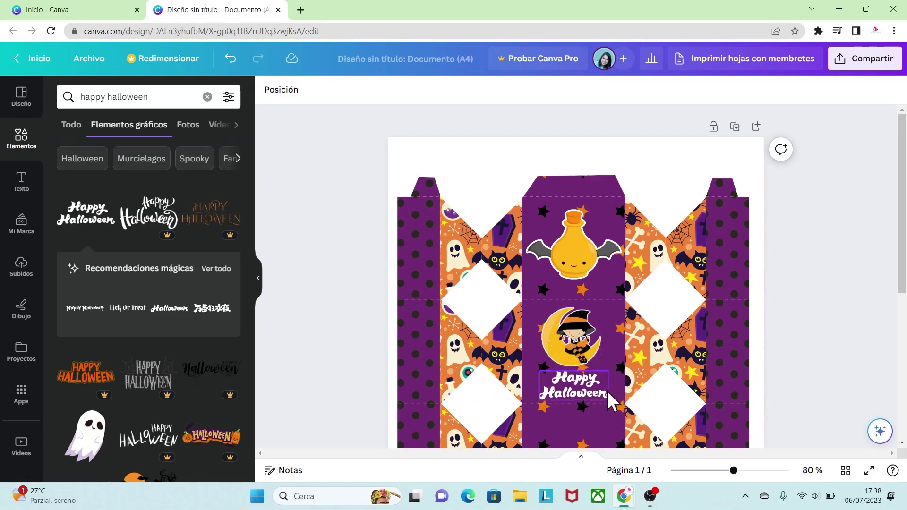
Add the uploaded pumpkin image, scale it down and center it in the star column's third panel
drag(903, 271, 905, 379)
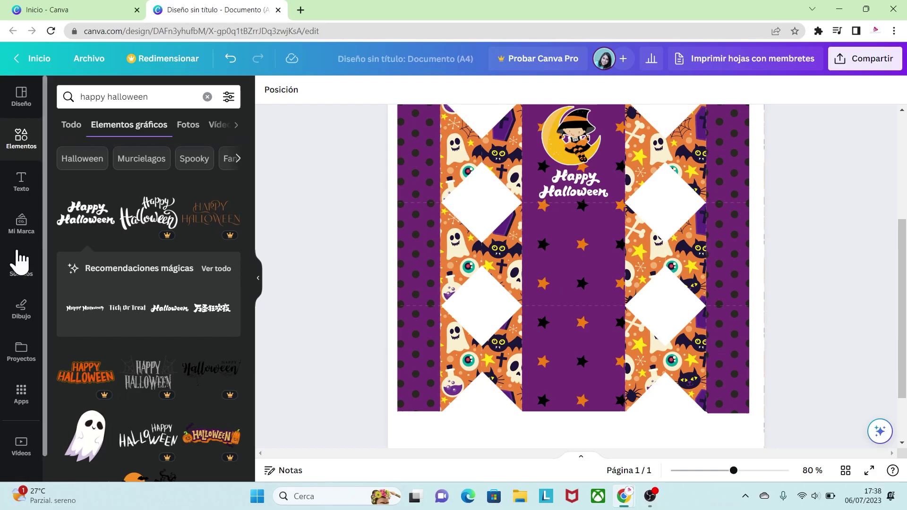
click(18, 268)
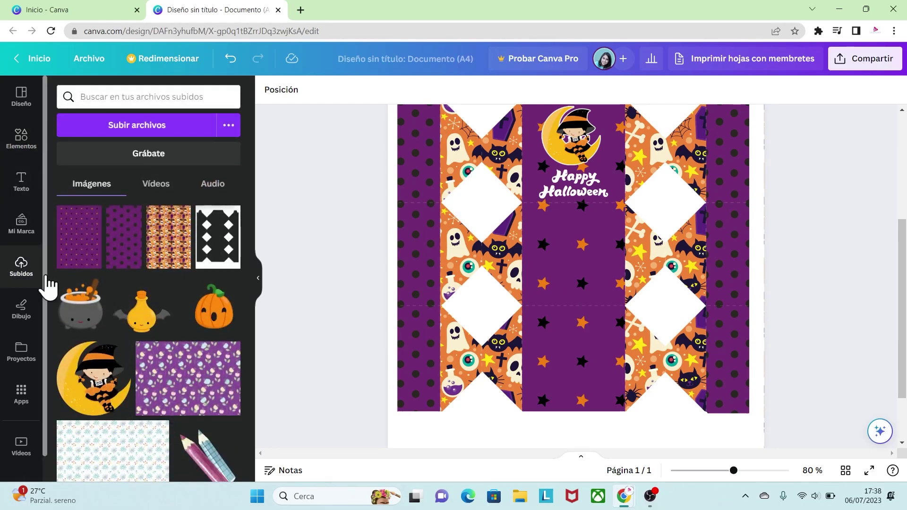
click(207, 307)
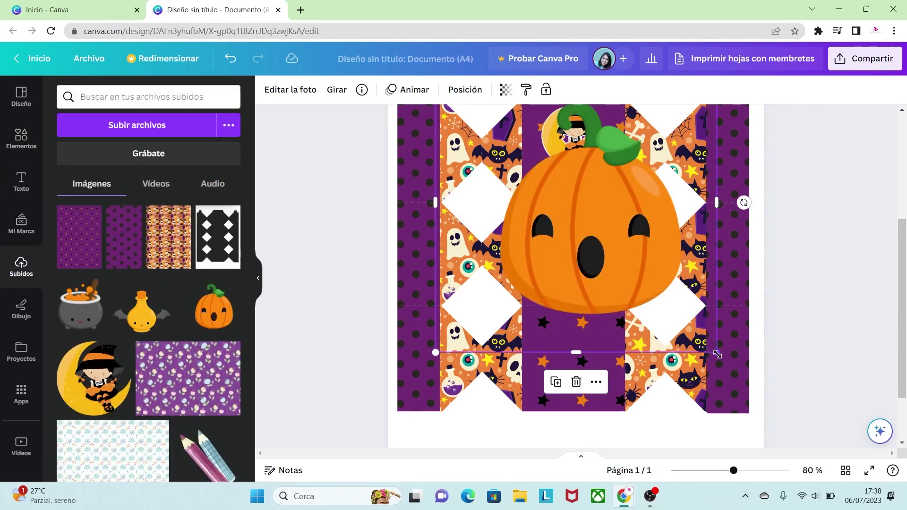
drag(716, 352, 577, 203)
drag(525, 157, 598, 291)
drag(649, 335, 608, 294)
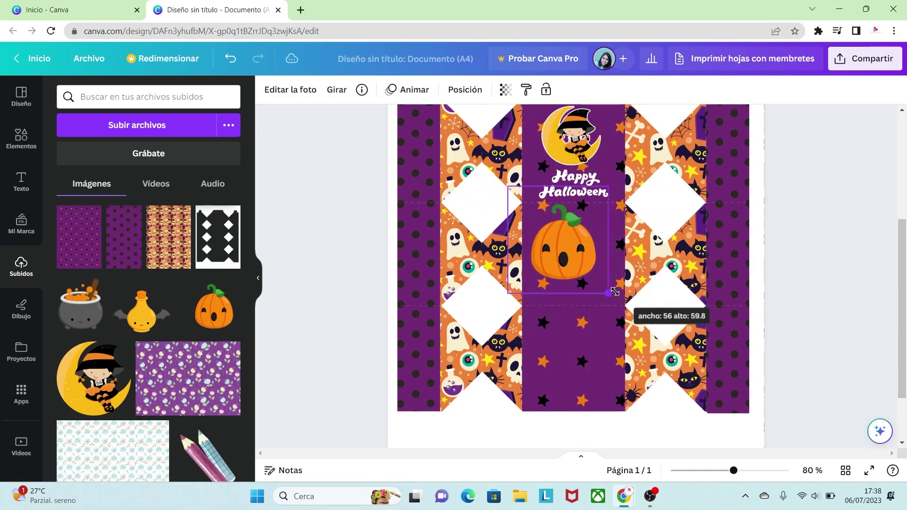
drag(571, 269, 569, 265)
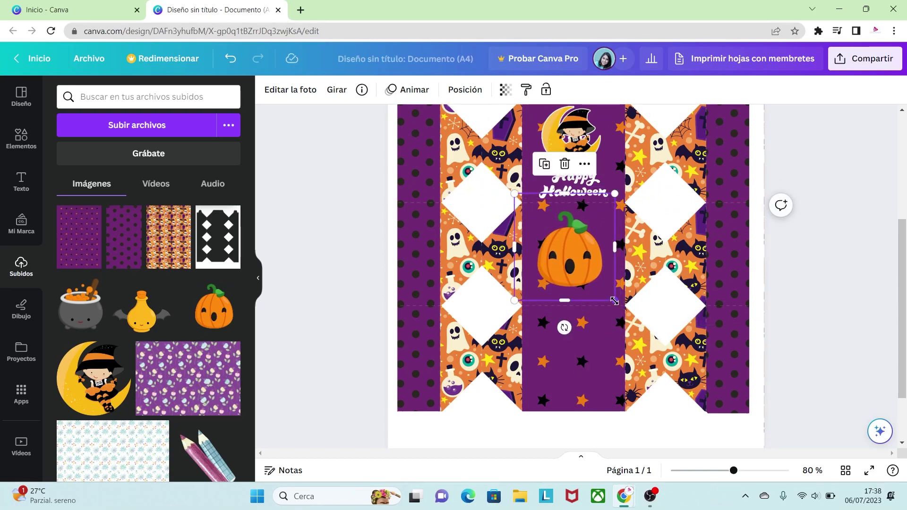
drag(614, 300, 625, 311)
click(657, 307)
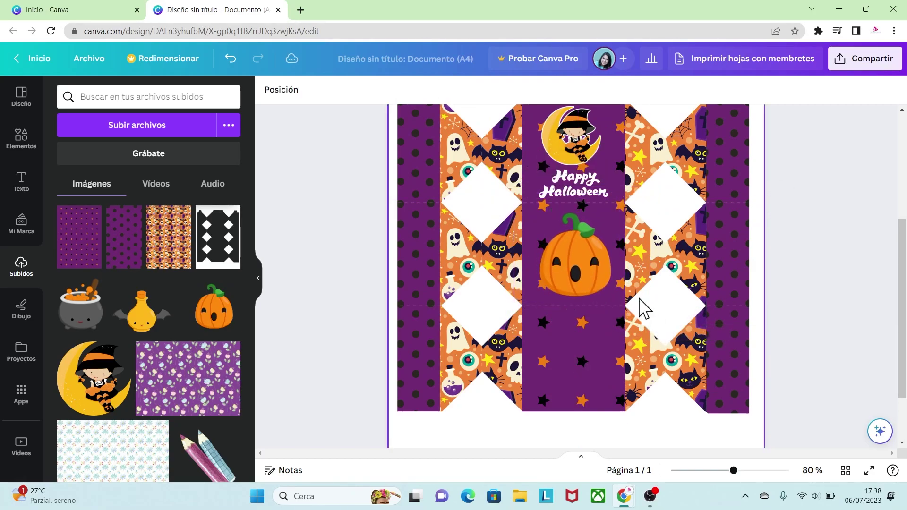
Add the uploaded cauldron image, scale it down and center it in the star column's lowest panel
click(83, 310)
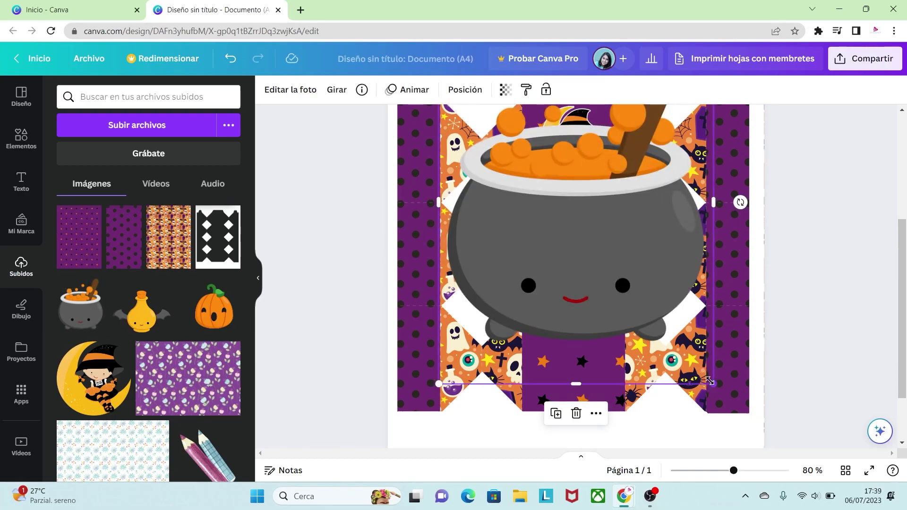
drag(714, 383, 556, 176)
drag(531, 137, 621, 398)
drag(646, 438, 613, 394)
drag(578, 344, 580, 366)
drag(616, 416, 611, 411)
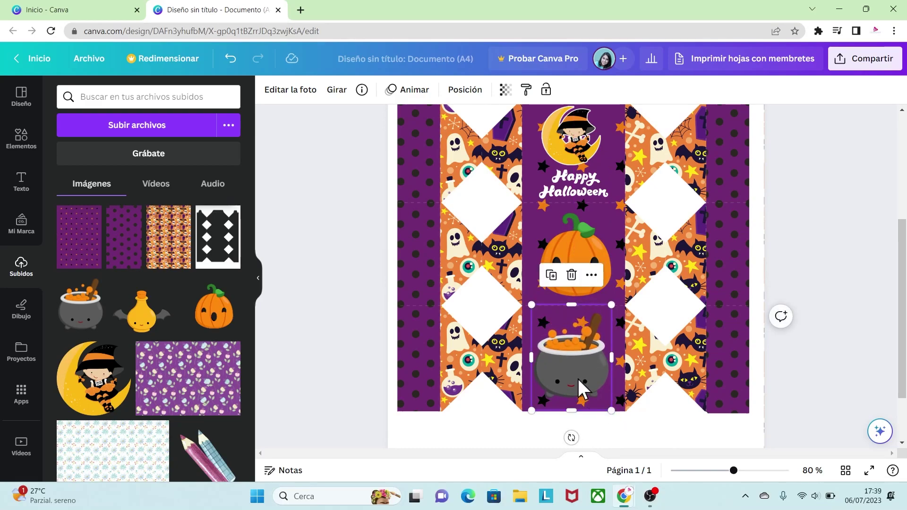
click(812, 314)
Apply the Outline shadow effect to the pumpkin image, with color white and size 30
click(586, 256)
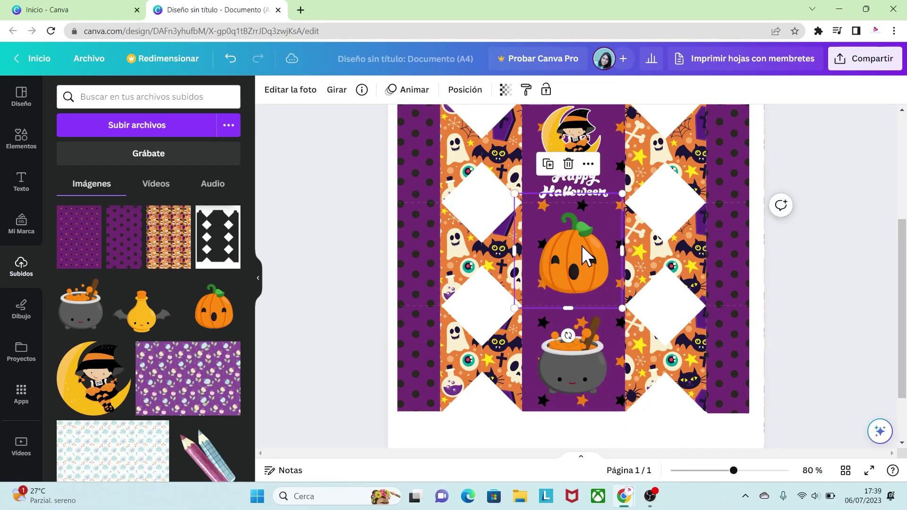
click(283, 89)
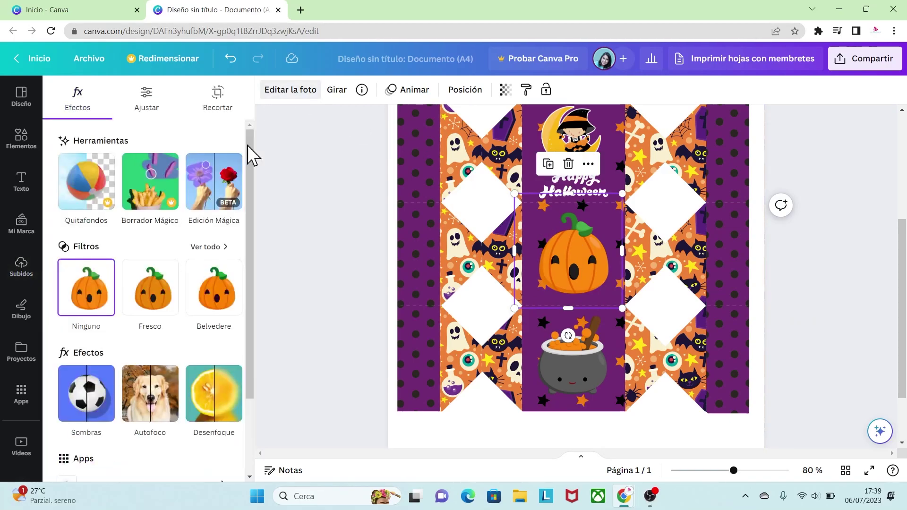
click(100, 400)
click(217, 253)
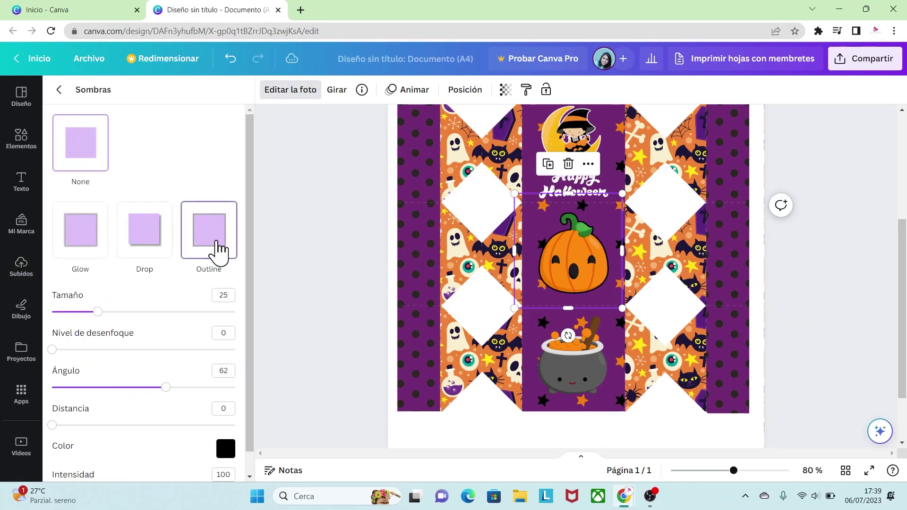
click(226, 449)
drag(253, 352, 222, 326)
drag(99, 312, 107, 311)
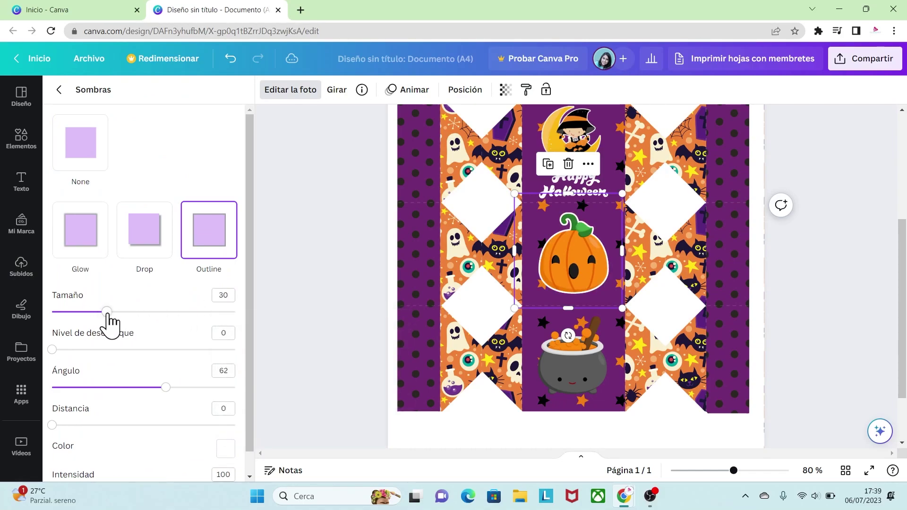
Apply the Outline shadow effect to the cauldron image, with color white and size 30
click(577, 374)
click(214, 253)
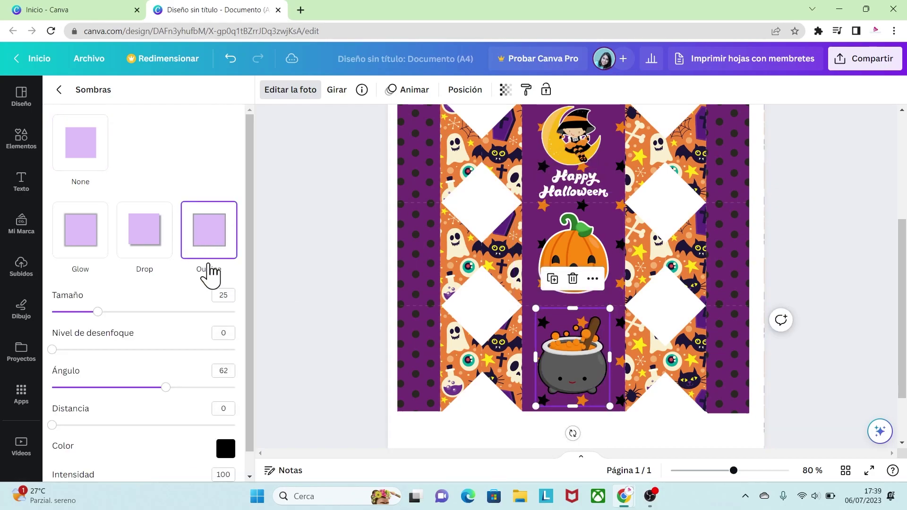
click(226, 450)
drag(251, 355, 110, 321)
click(107, 312)
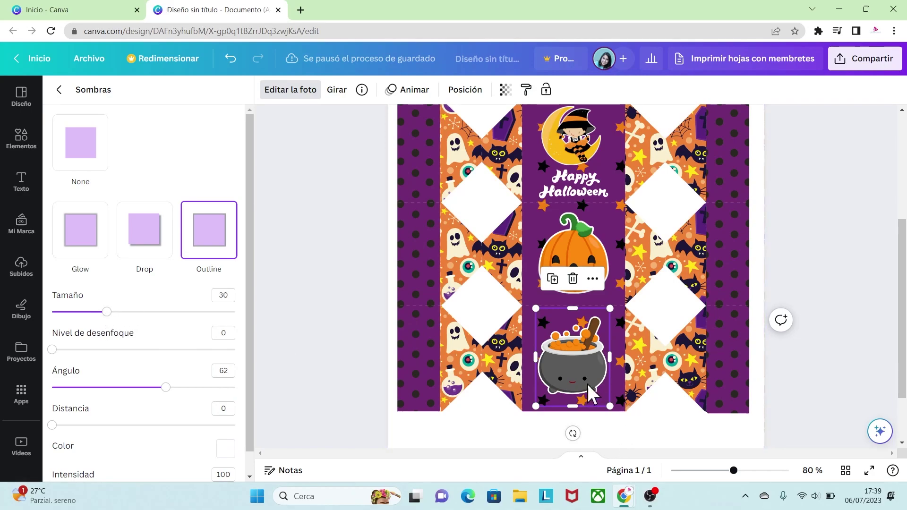
key(Escape)
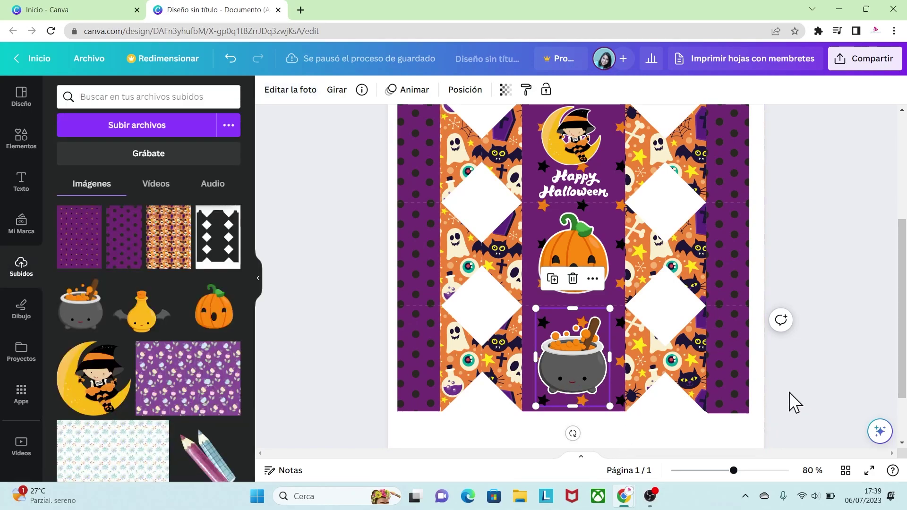
click(827, 395)
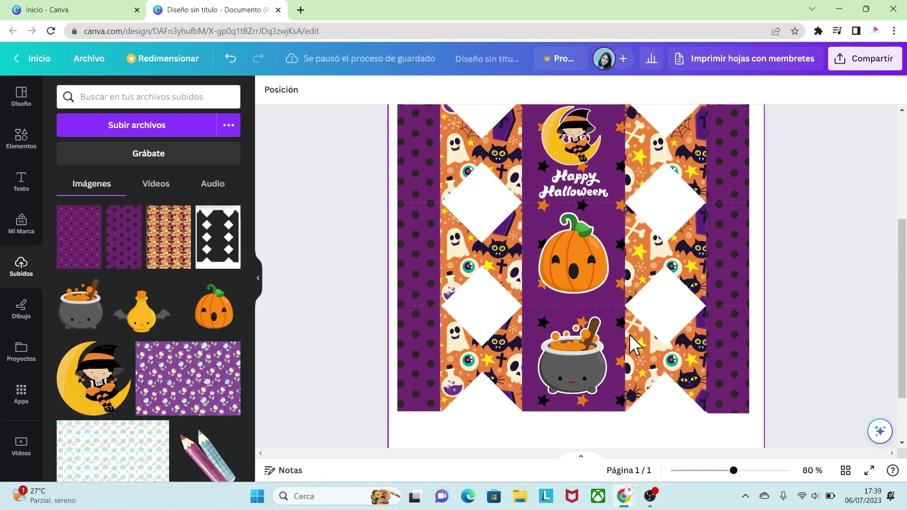
Download the finished box design as a PNG file
drag(734, 471, 720, 470)
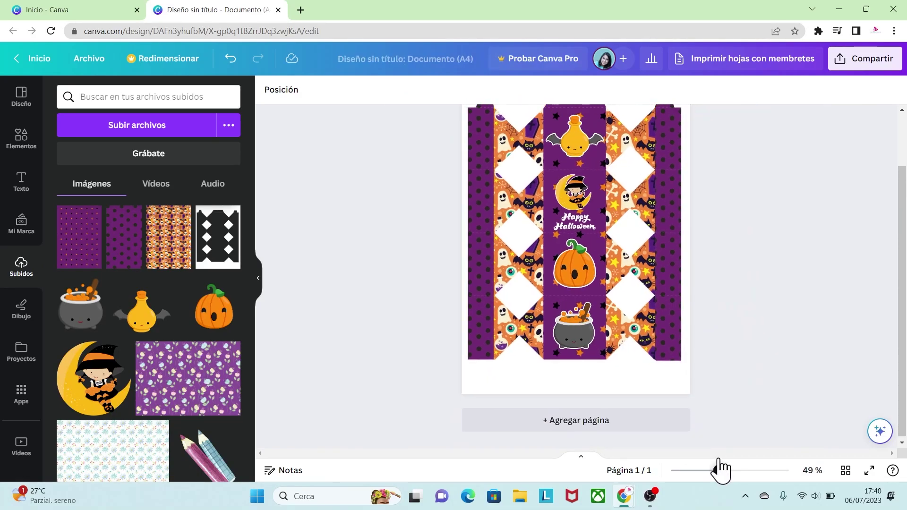
scroll(897, 321, up, 1)
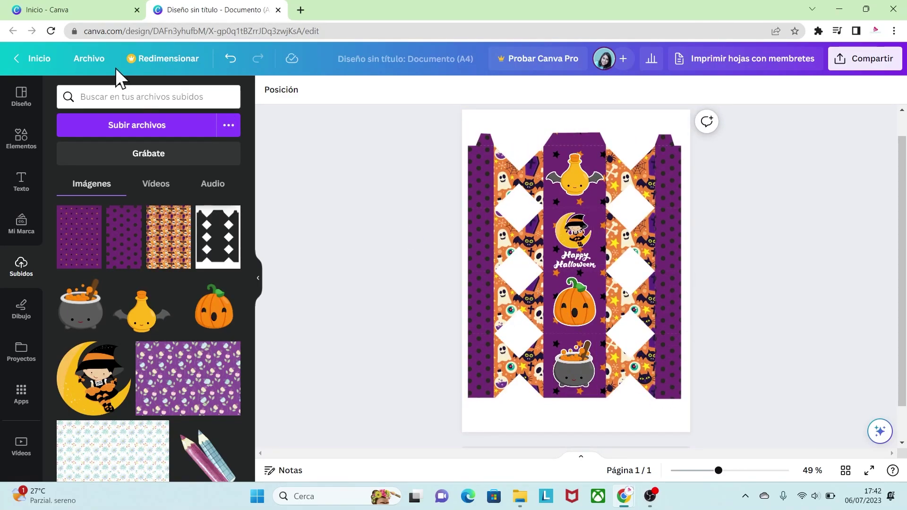
click(98, 66)
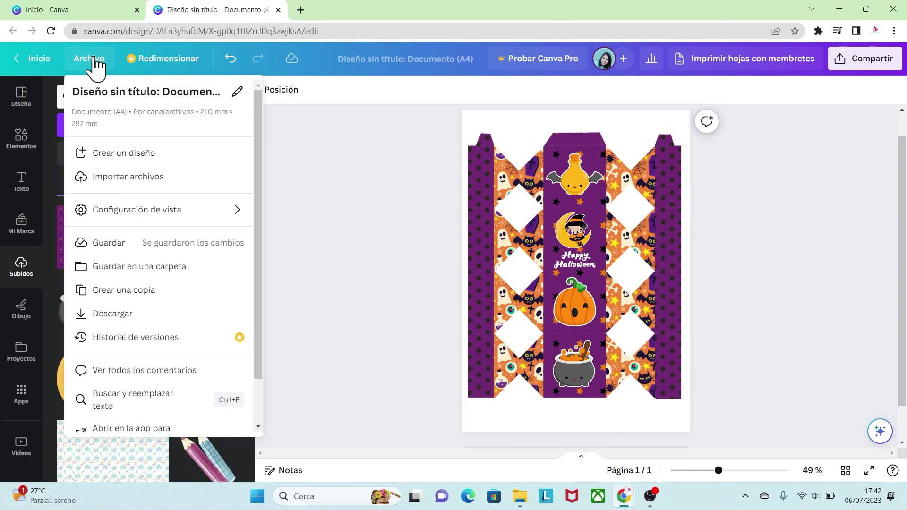
click(113, 314)
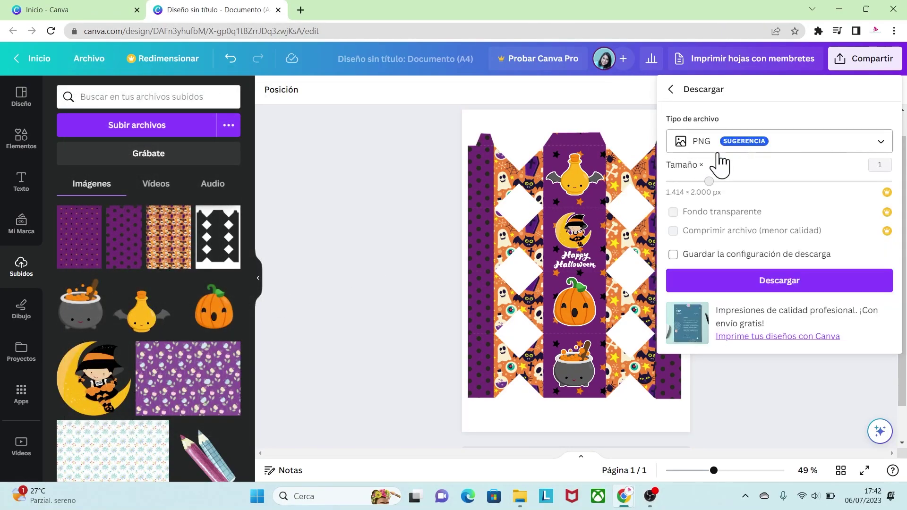
click(757, 281)
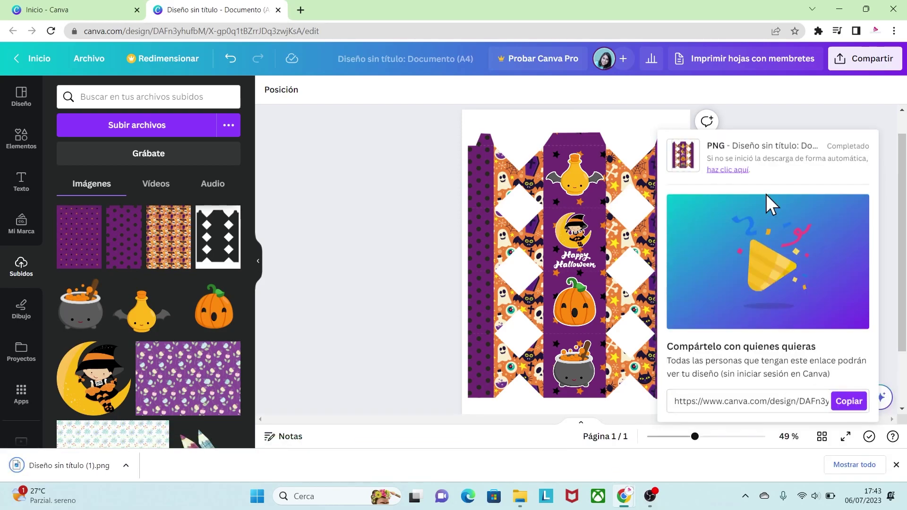
Open the downloaded PNG and examine the box template enlarged, from its upper flaps down to its lower edge
click(80, 467)
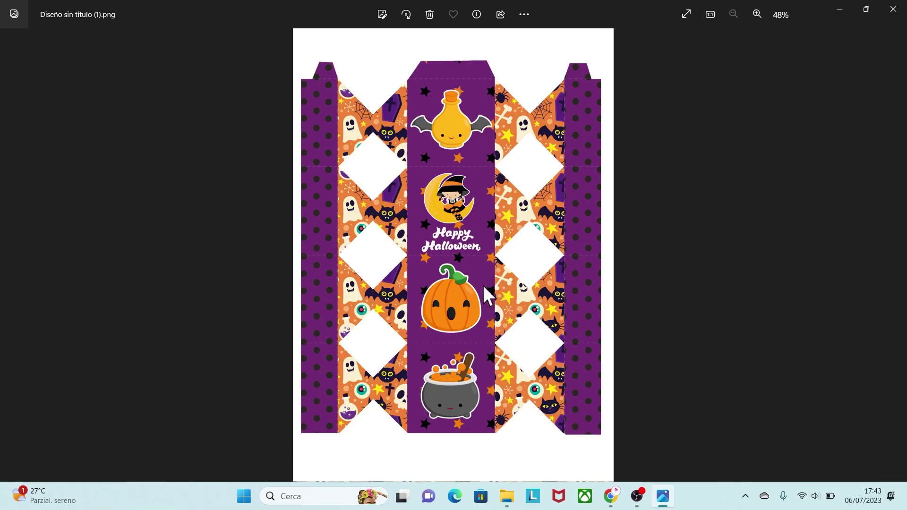
click(758, 14)
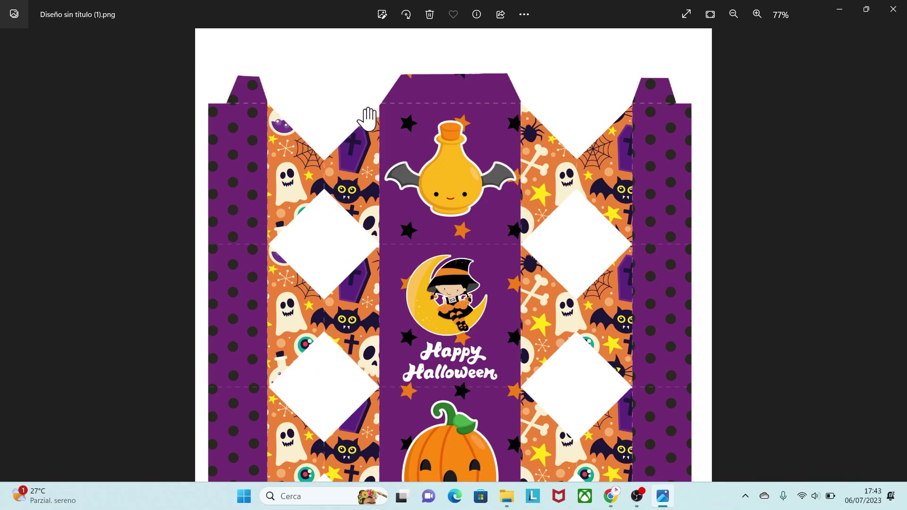
scroll(658, 154, down, 1)
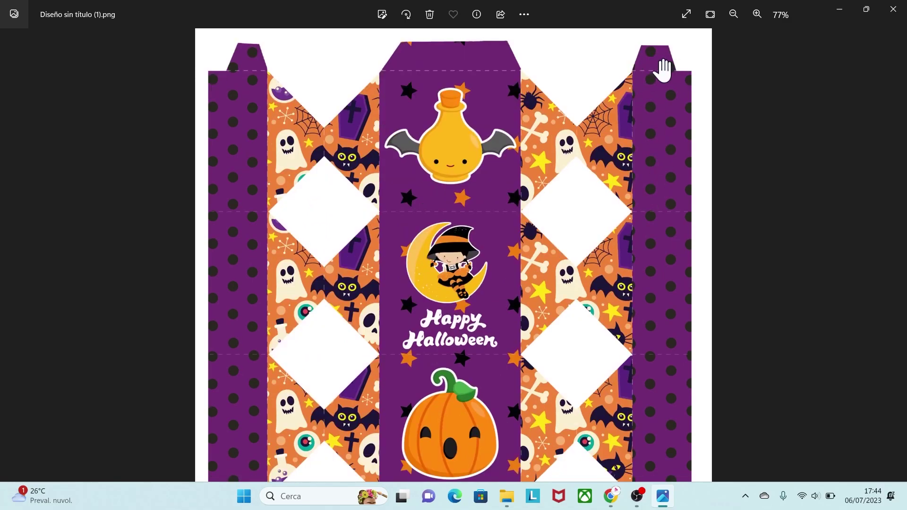
scroll(683, 312, down, 5)
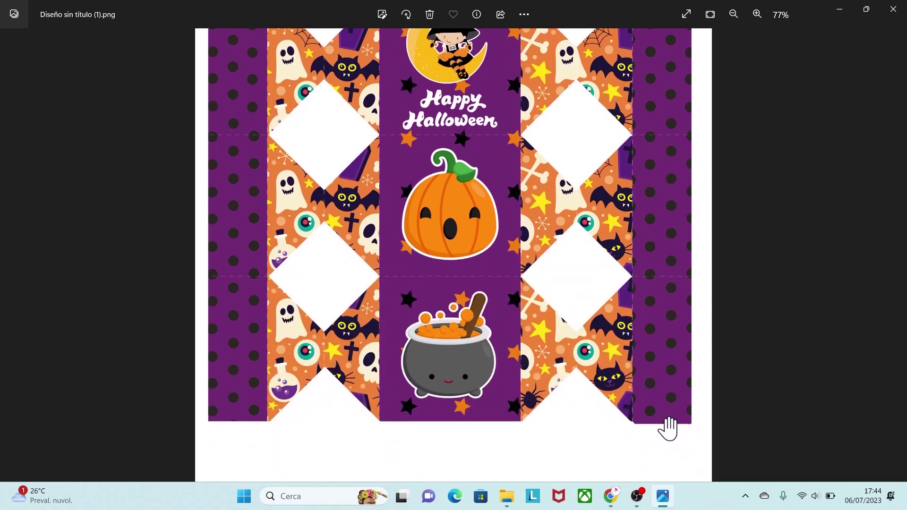
scroll(670, 77, up, 5)
scroll(671, 140, up, 1)
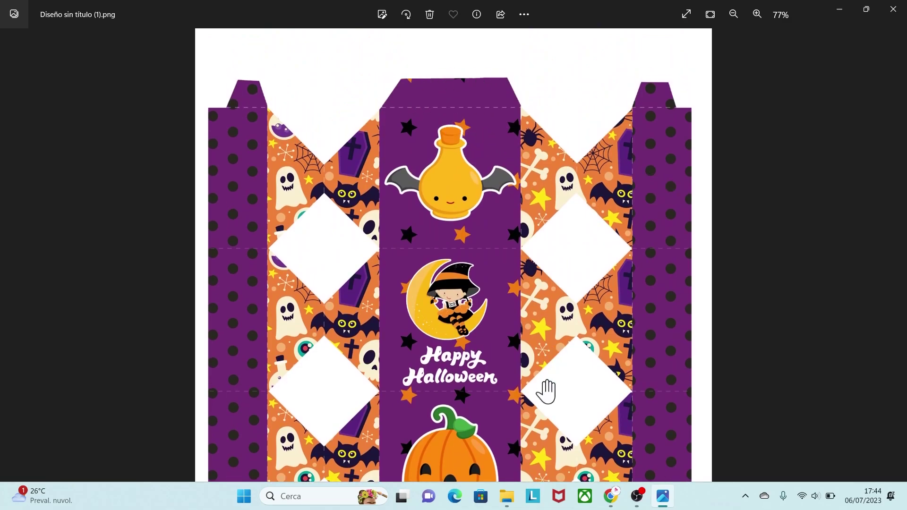
scroll(544, 378, down, 5)
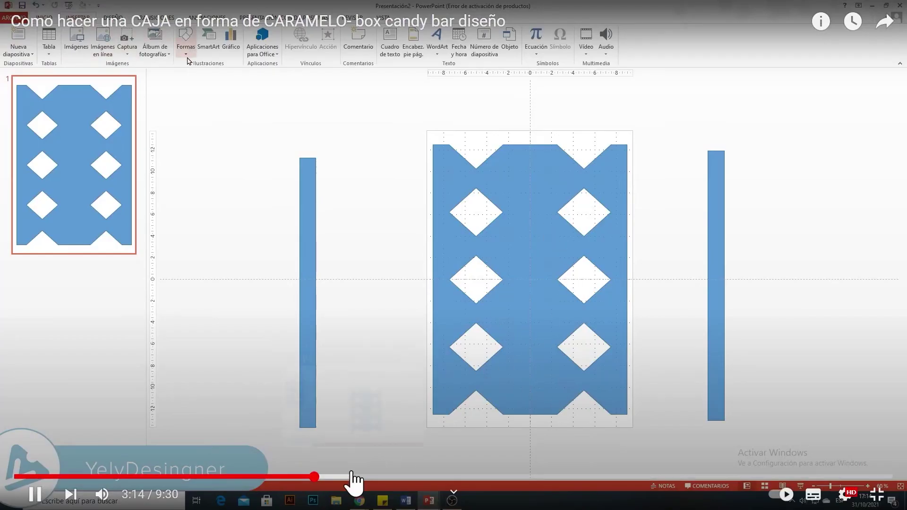
Skim the candy-shaped box tutorial video from the cut-out template through the pattern fills to the character images and name lettering
click(348, 478)
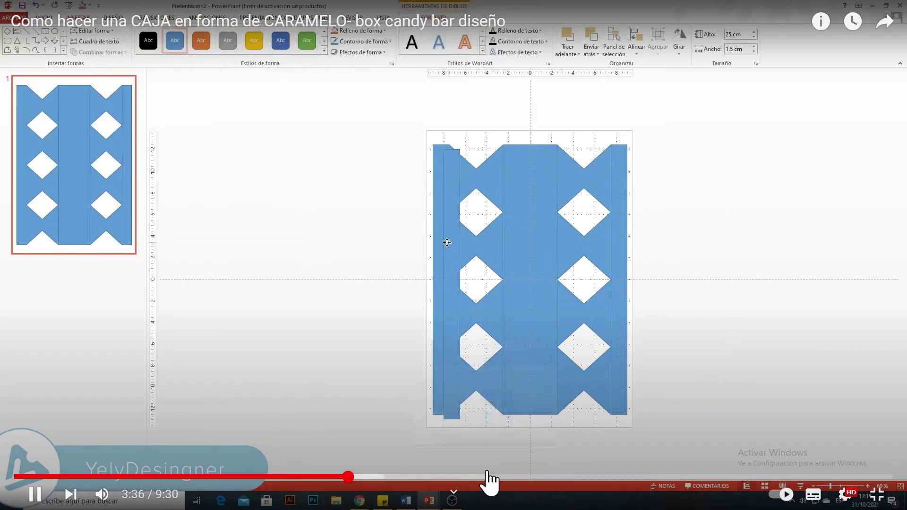
click(547, 477)
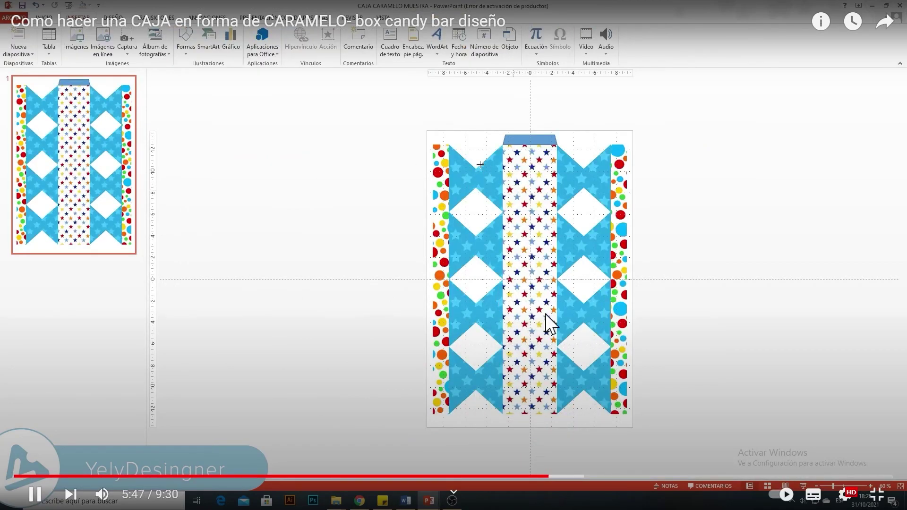
click(707, 476)
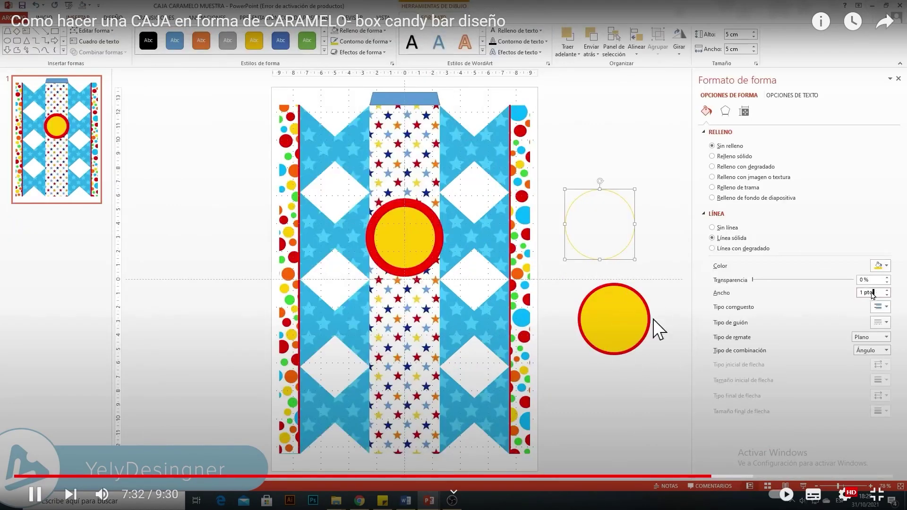
click(808, 476)
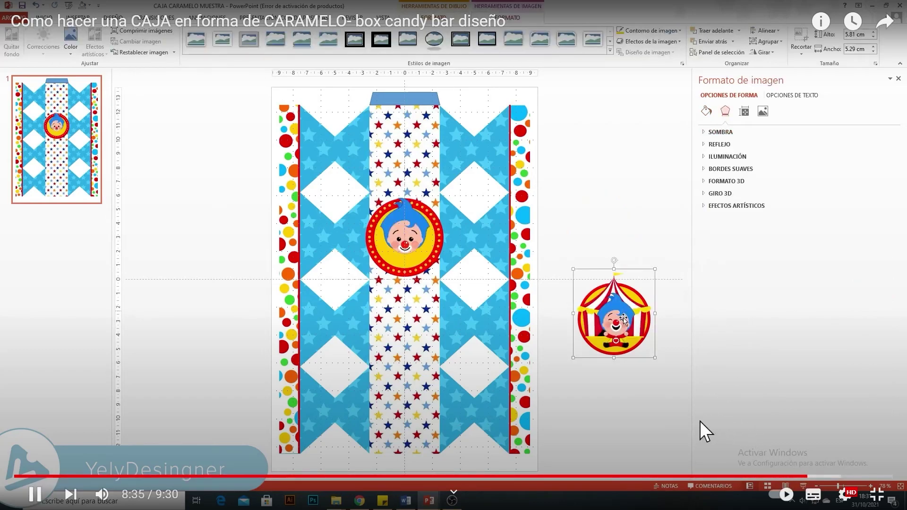
click(851, 477)
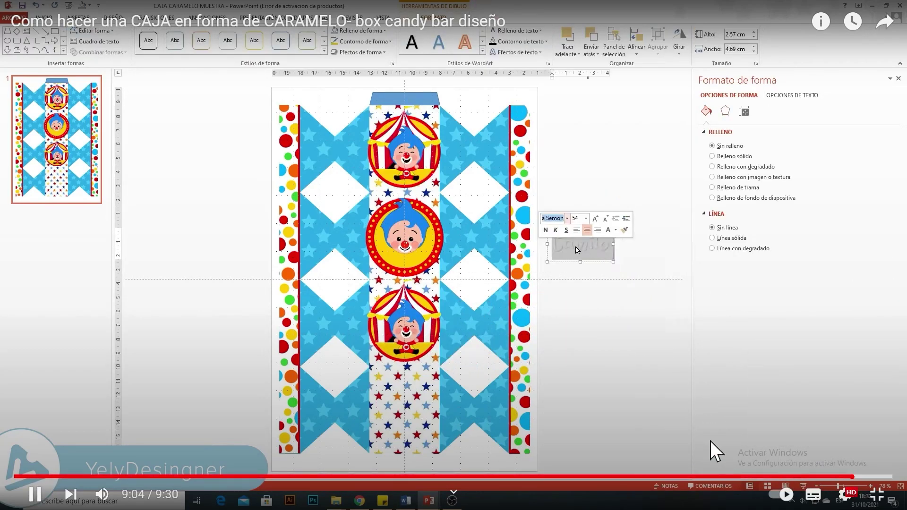
click(861, 476)
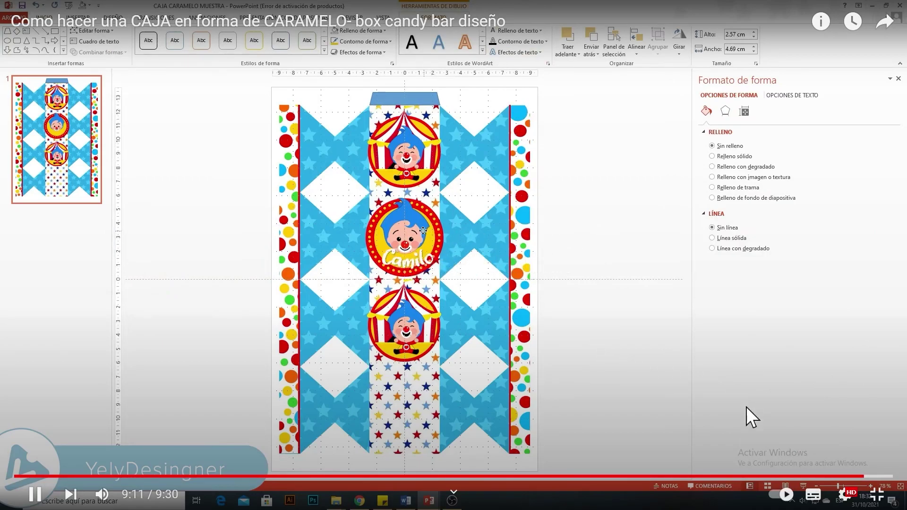